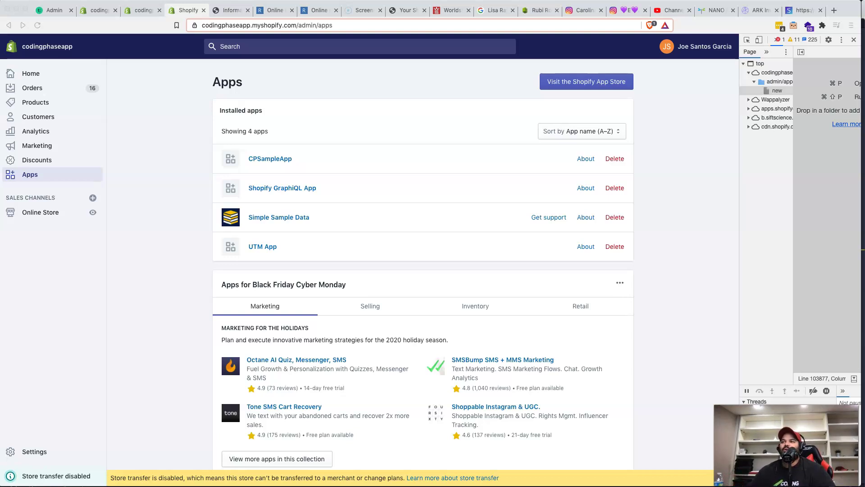
Open the UTM App from the installed apps and look over its analytics dashboard
left_click(271, 262)
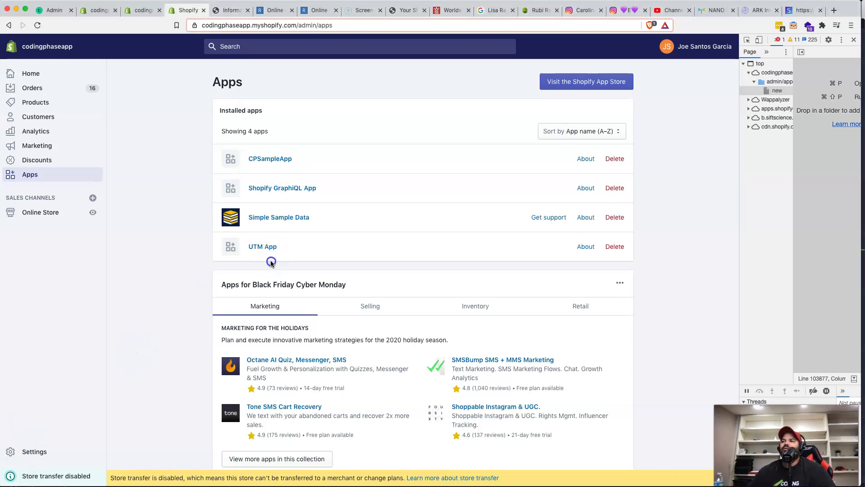
left_click(270, 246)
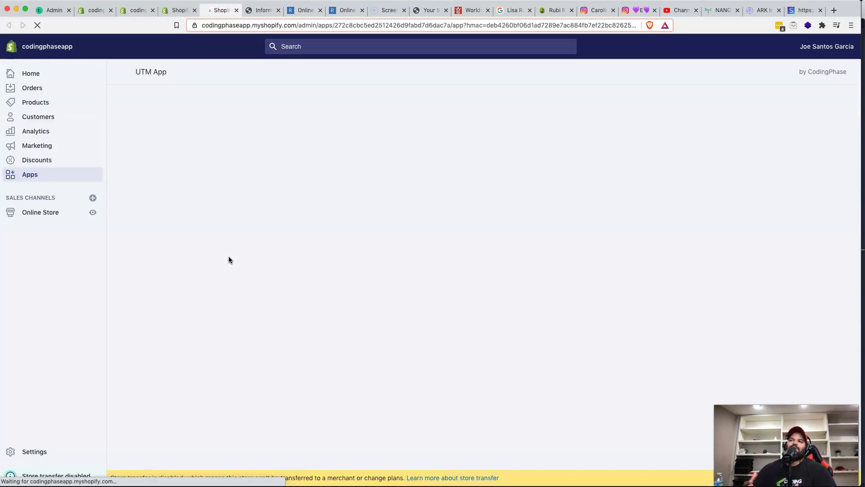
scroll(234, 246, "down", 1)
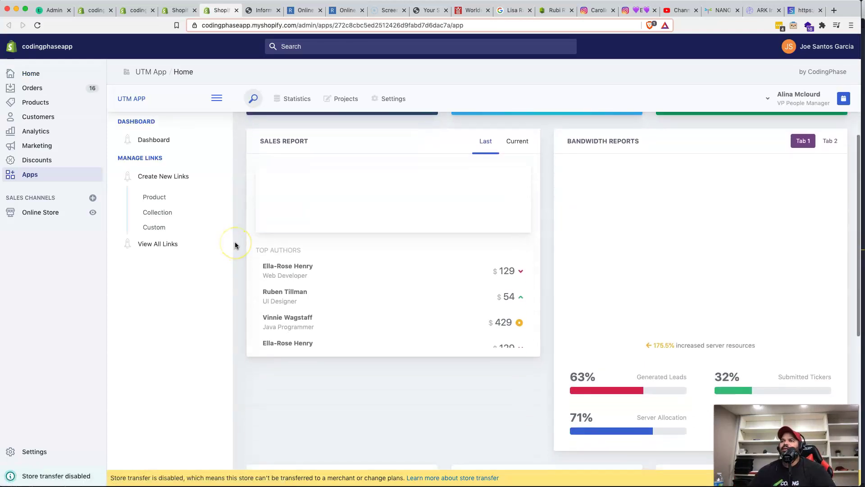
scroll(235, 245, "up", 2)
scroll(234, 245, "up", 2)
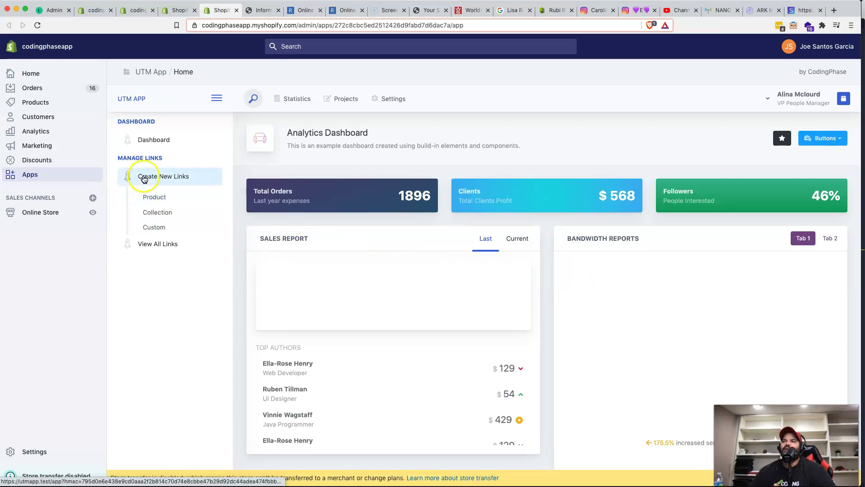
Start creating a new product link and search the store's products for "adidas"
left_click(167, 197)
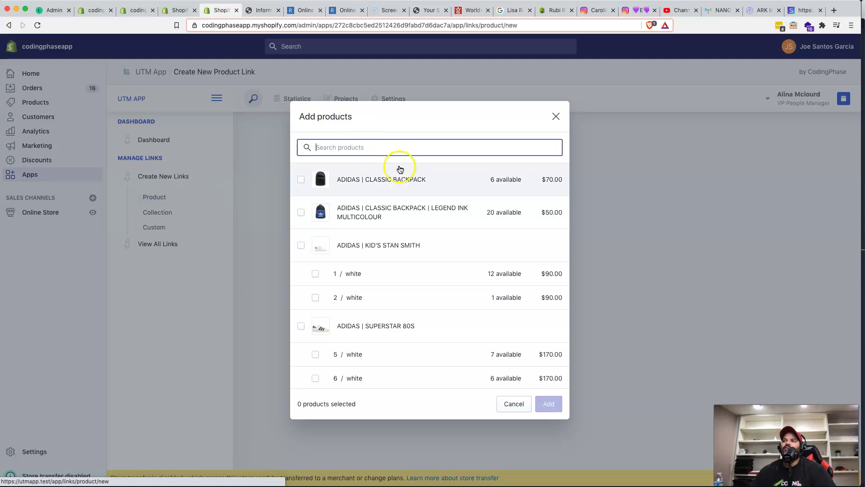
scroll(397, 180, "down", 6)
scroll(398, 190, "down", 6)
scroll(381, 180, "up", 3)
scroll(382, 200, "up", 10)
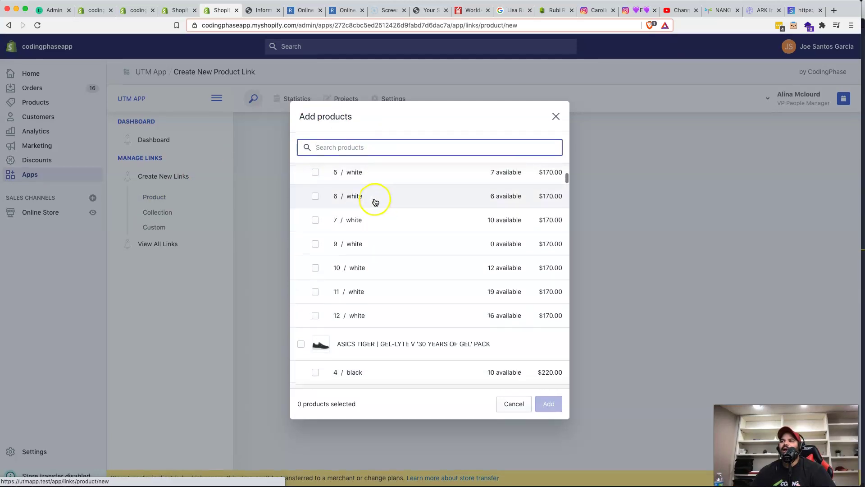
type("adidas")
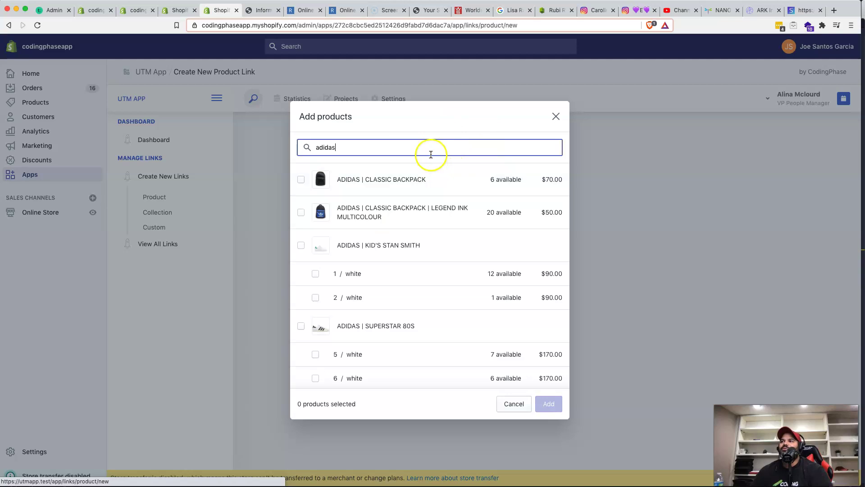
scroll(404, 170, "down", 5)
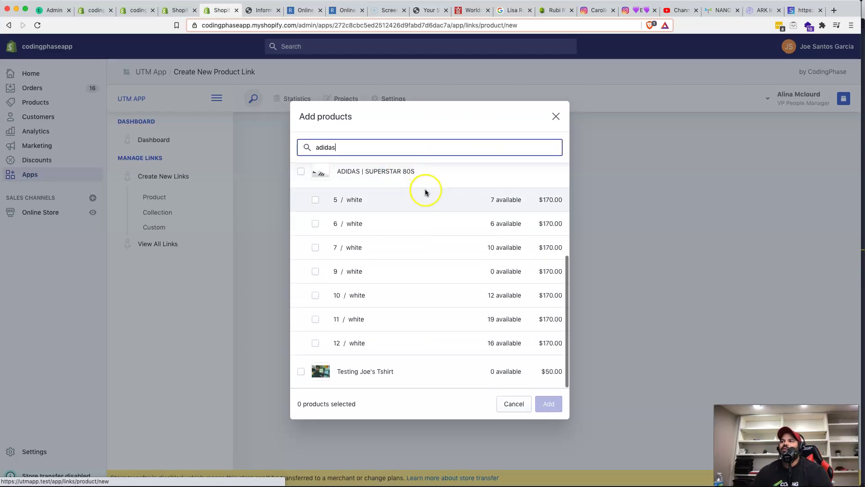
scroll(423, 187, "up", 5)
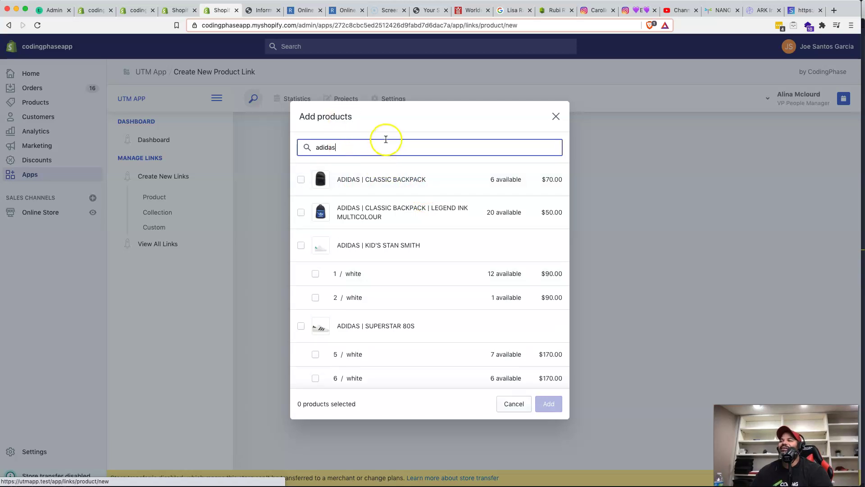
Add ADIDAS | CLASSIC BACKPACK as the link's product and check its name and link preview
left_click(342, 183)
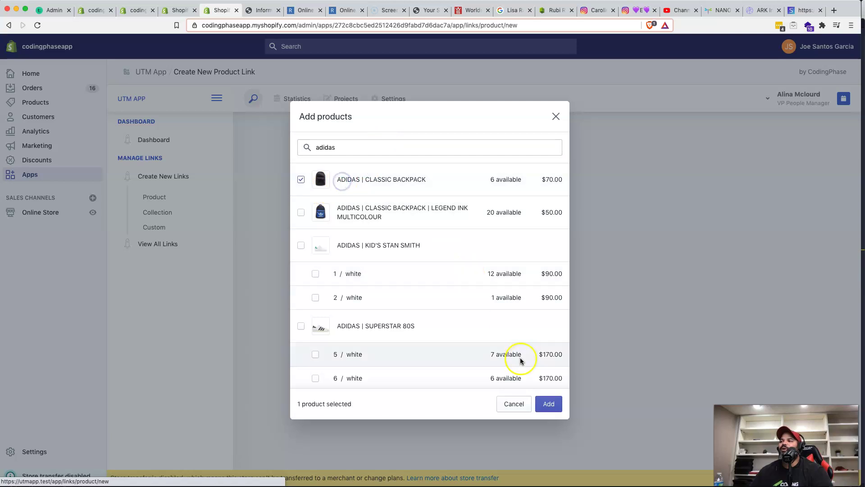
left_click(545, 405)
left_click(544, 405)
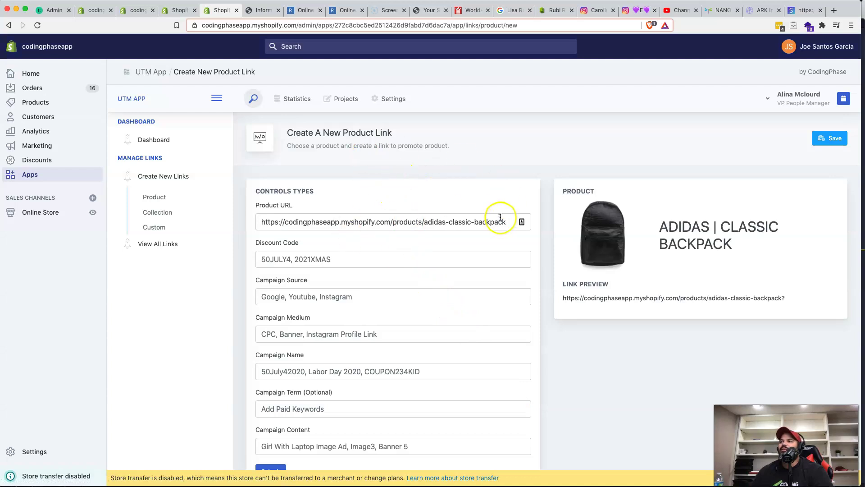
scroll(500, 218, "down", 1)
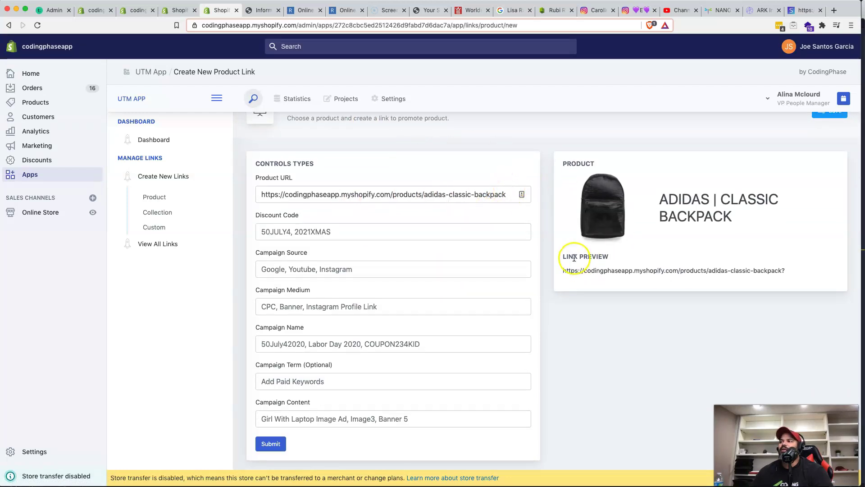
scroll(508, 201, "up", 1)
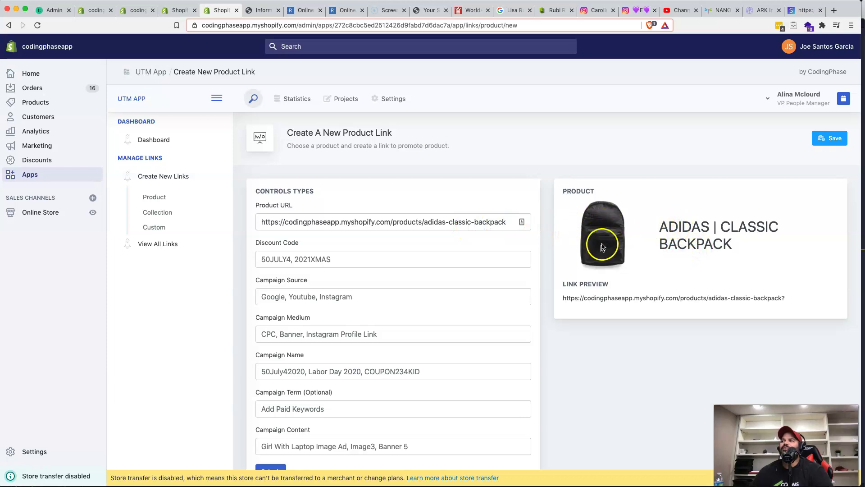
left_click_drag(666, 219, 729, 257)
left_click_drag(563, 298, 785, 311)
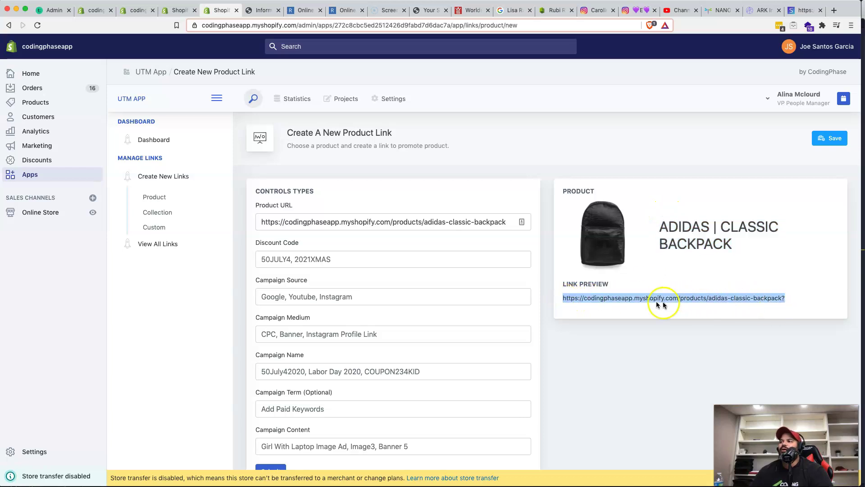
Set the campaign source to "instagram" and the campaign medium to "profile link"
scroll(586, 322, "down", 1)
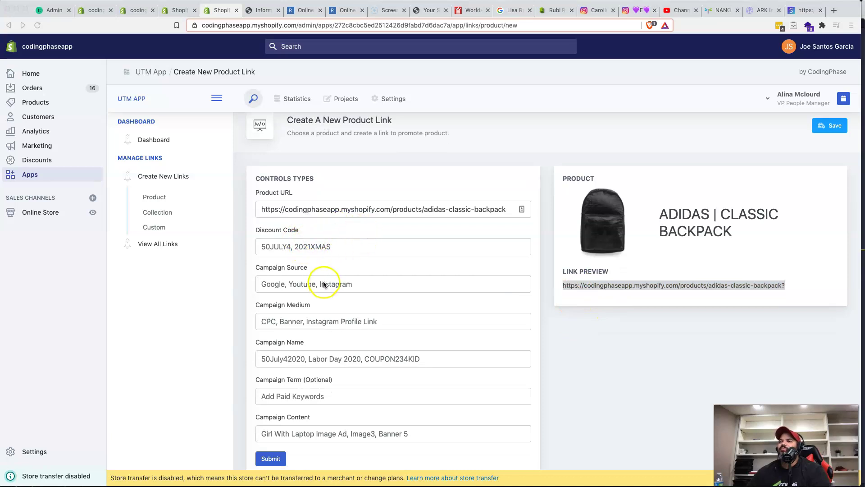
left_click(296, 284)
left_click(296, 283)
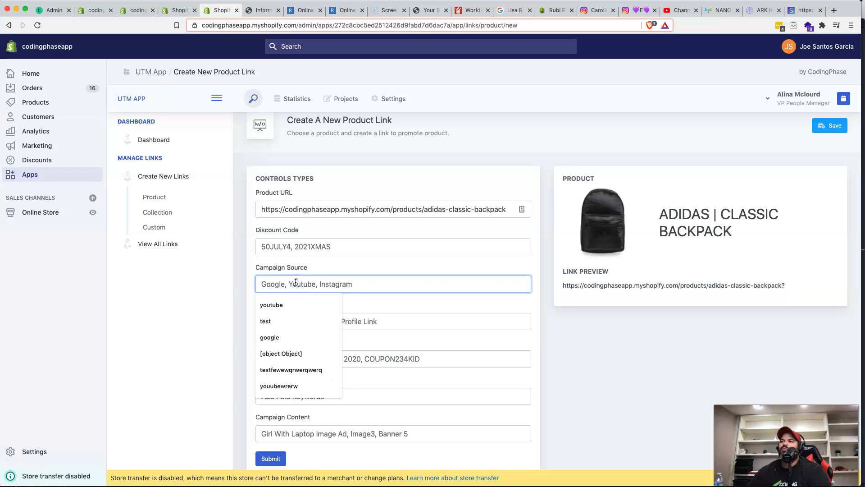
type("instagram")
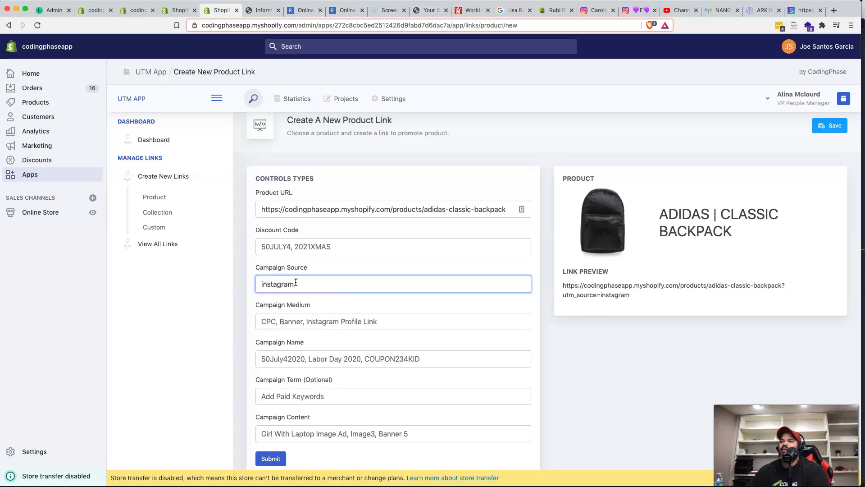
left_click(297, 320)
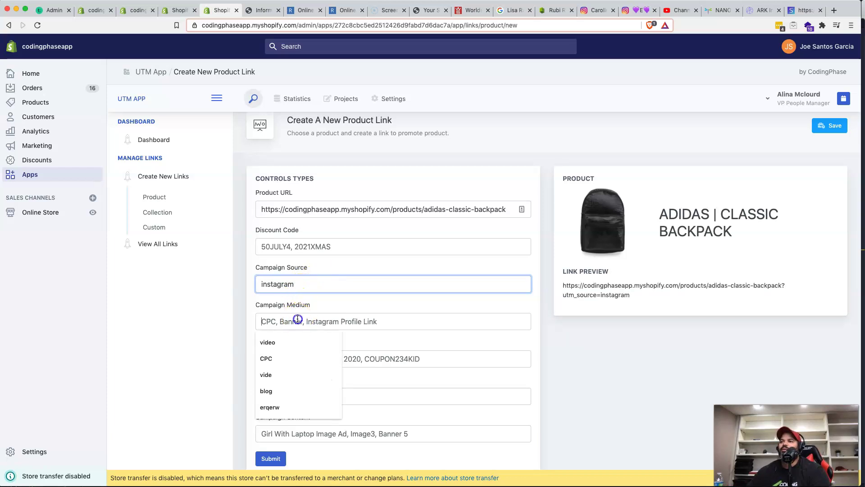
type("profile")
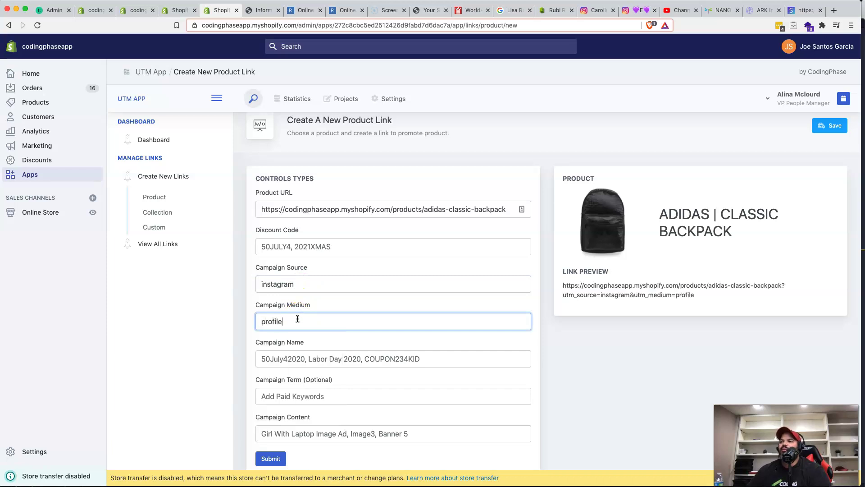
type(" link")
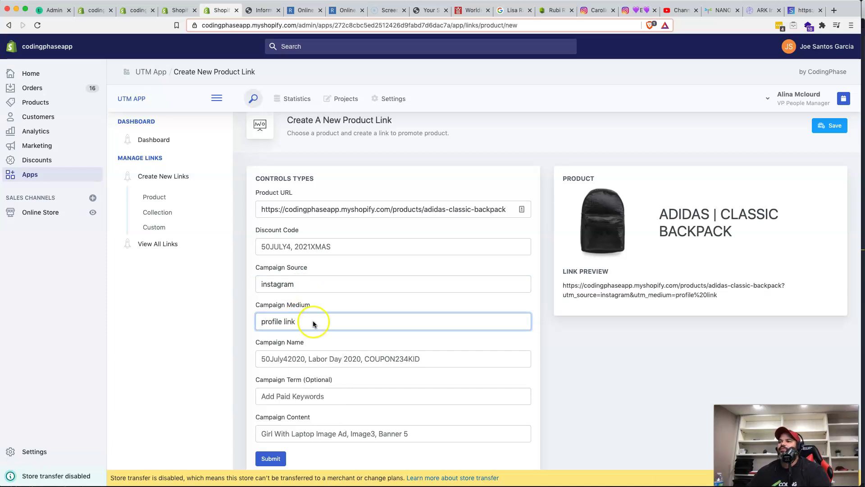
Set the campaign name of the backpack link to "instagram promo"
left_click(293, 356)
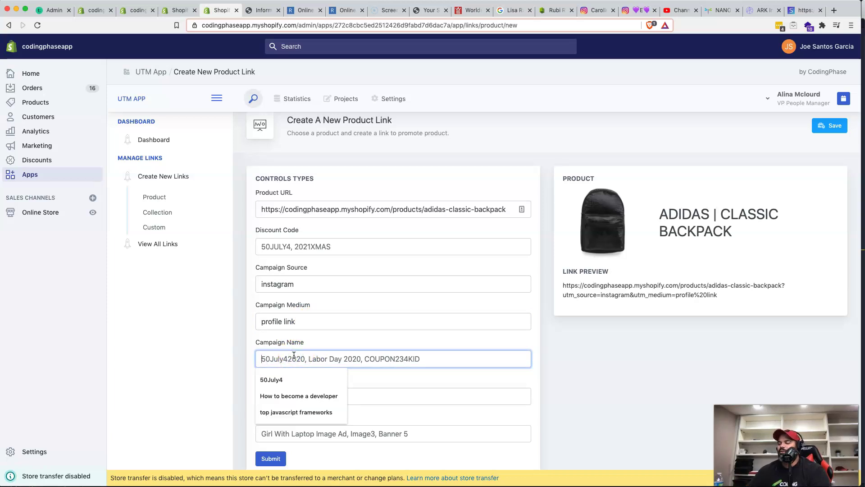
type("instagra")
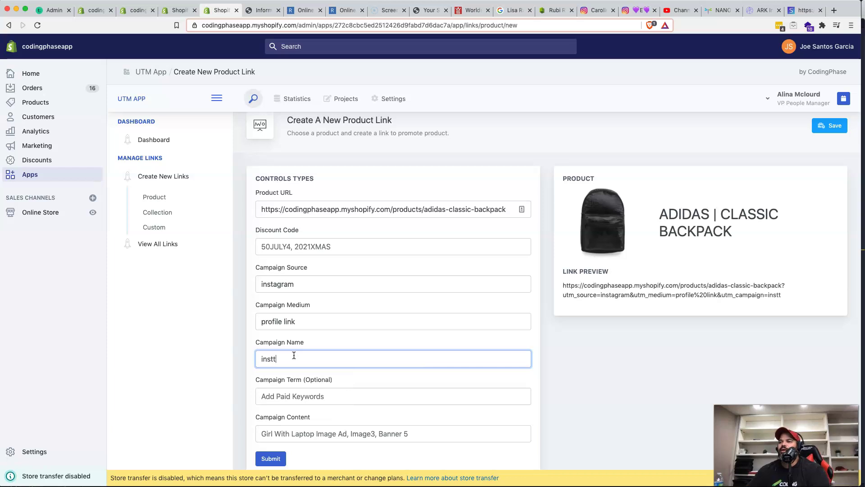
type("m promo")
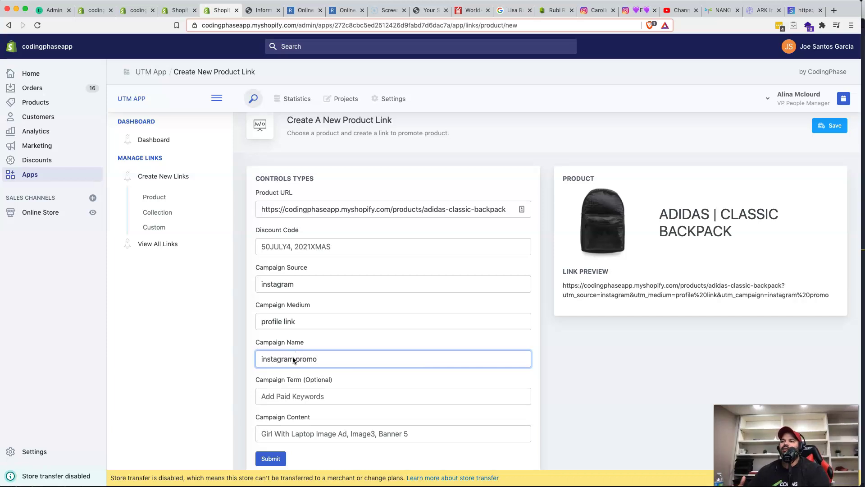
Set the optional campaign term to "adidas backpack" and the campaign content to "banner5"
left_click(315, 388)
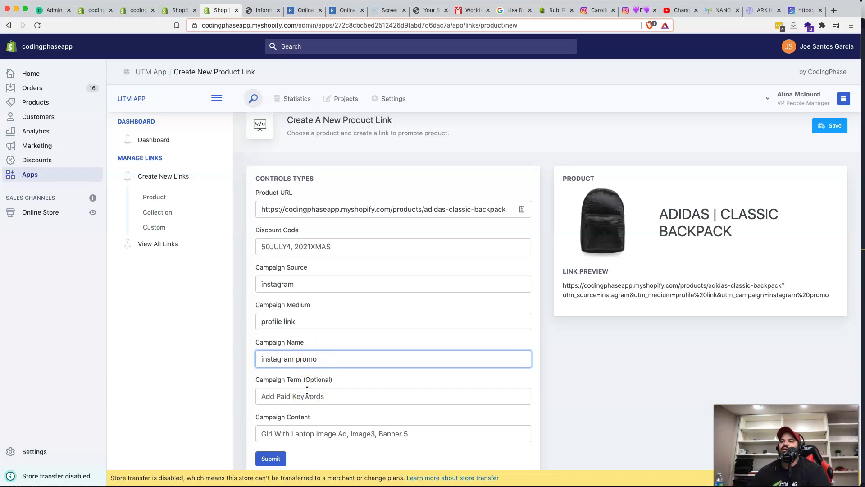
left_click(307, 391)
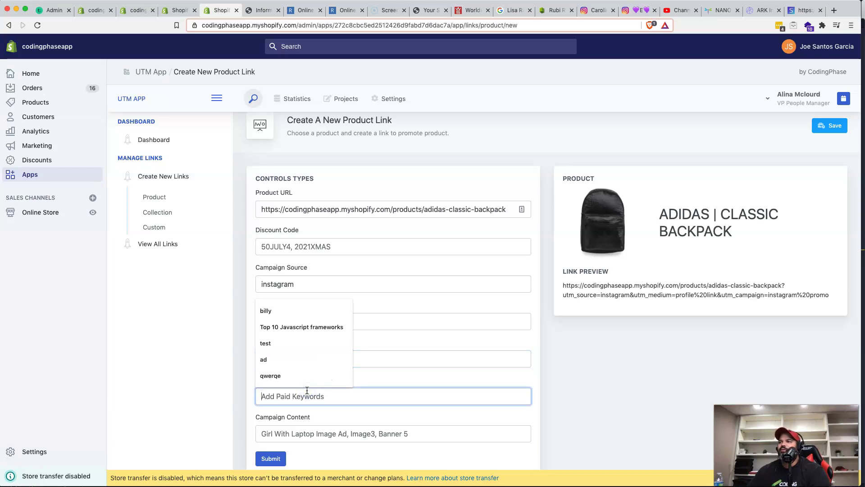
type("adida")
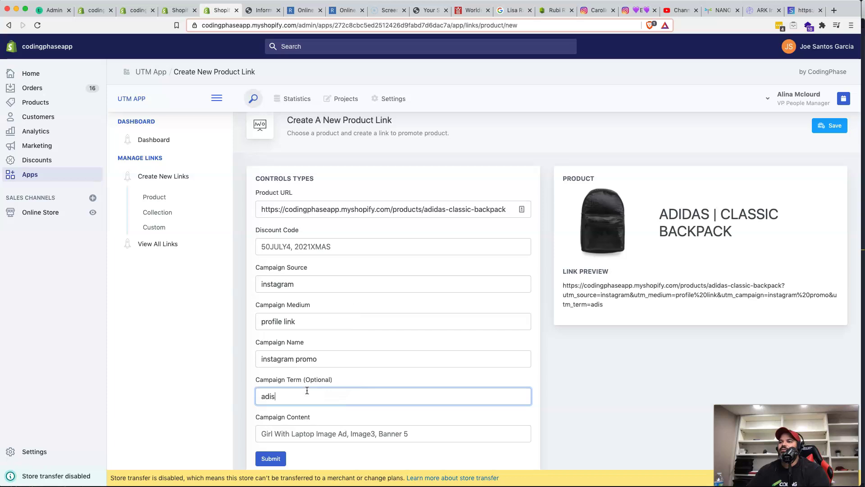
type("s backpack")
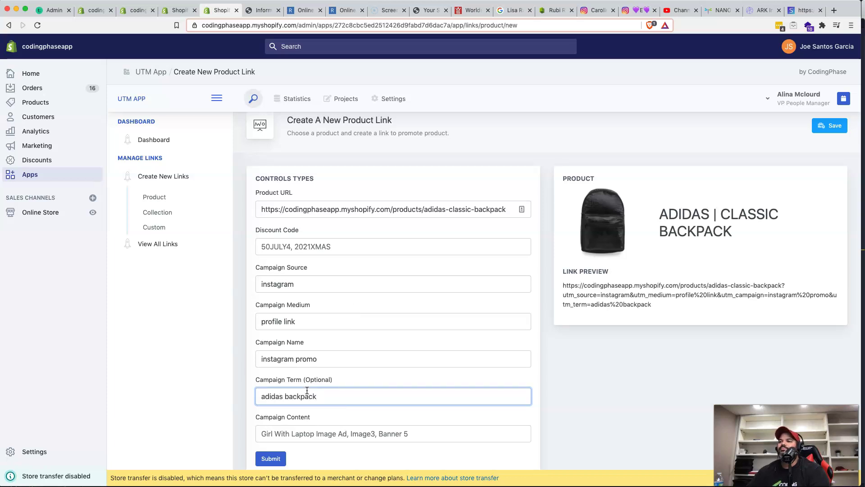
left_click(291, 432)
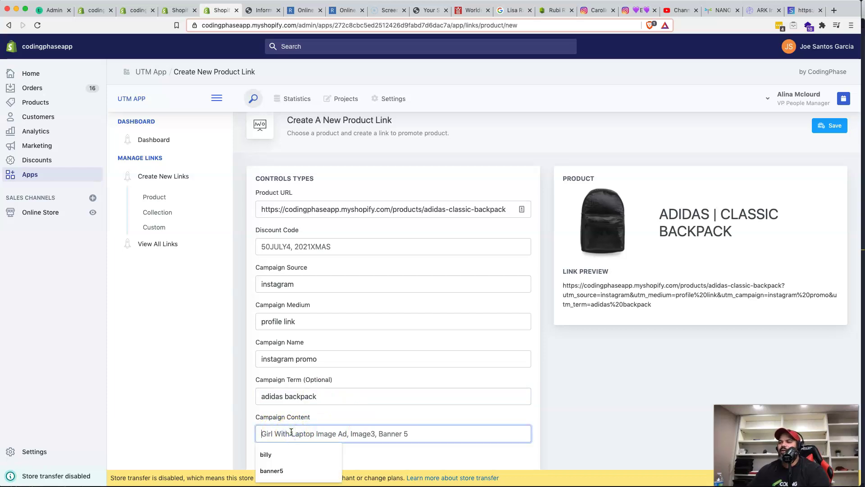
type("banner5")
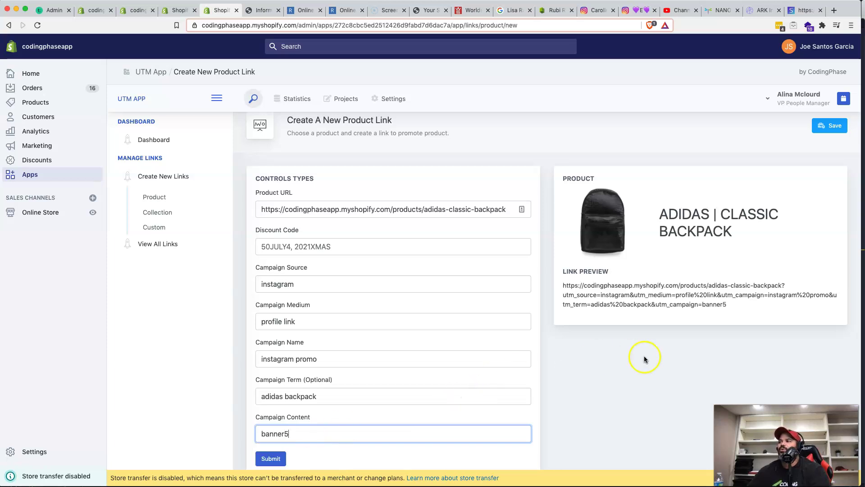
Copy the complete generated link, including its UTM parameters, from the link preview
left_click(564, 285)
left_click_drag(563, 285, 731, 309)
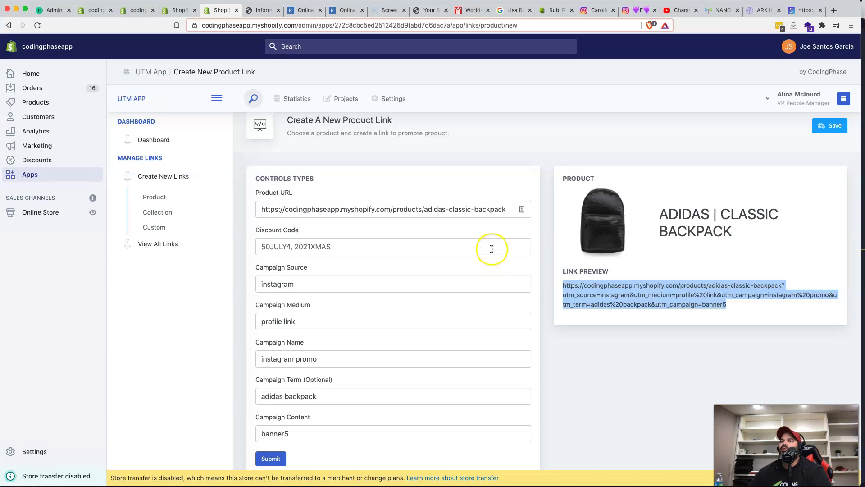
right_click(601, 286)
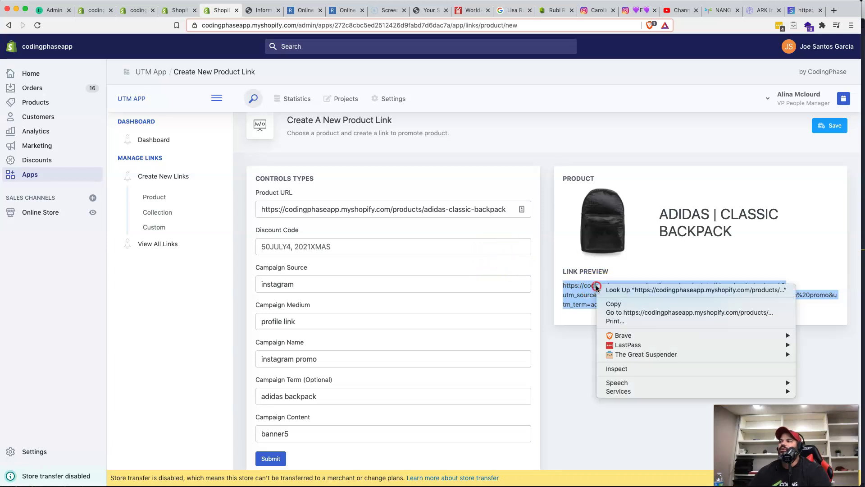
left_click(630, 307)
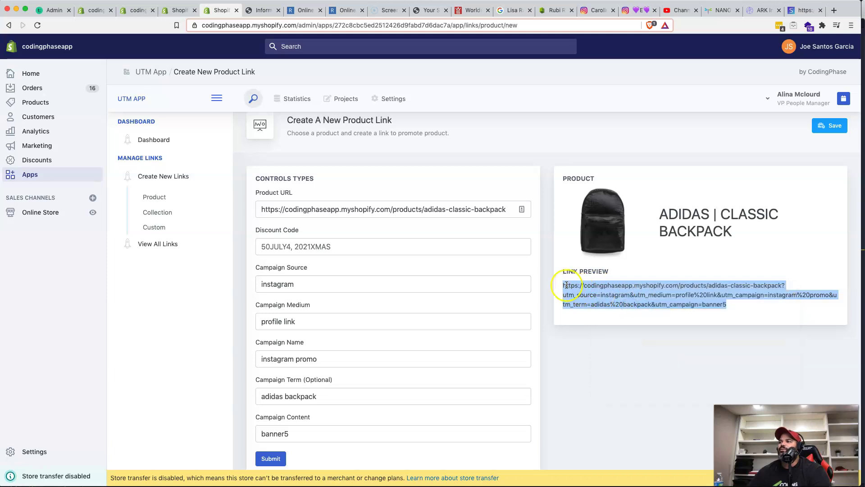
right_click(672, 288)
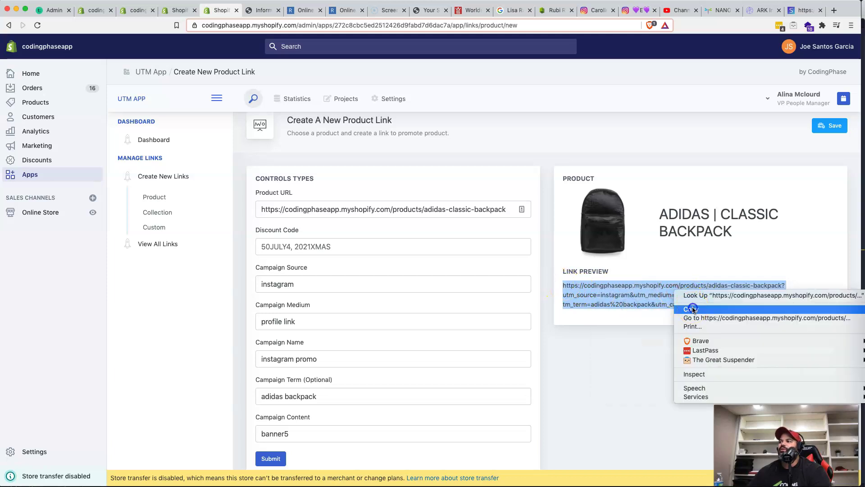
left_click(681, 305)
Open the generated backpack link in a new browser tab and highlight its full address to check the UTM parameters
right_click(664, 300)
left_click(698, 327)
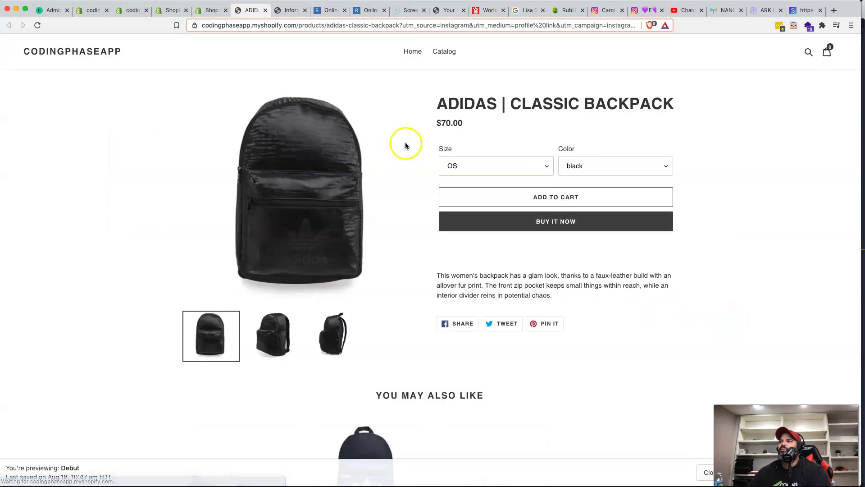
left_click(347, 25)
left_click_drag(347, 26, 523, 28)
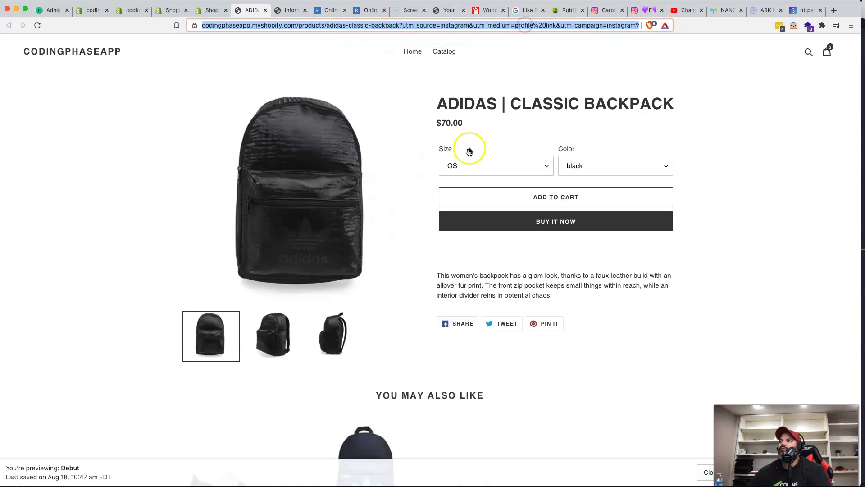
Start an immediate purchase of the black Adidas backpack to reach its checkout page
left_click(554, 226)
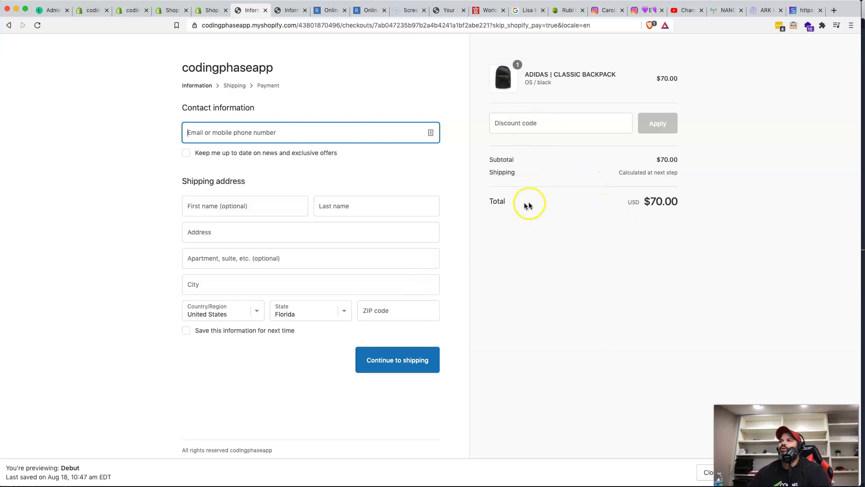
Return to the UTM App's product link form and set the backpack link's discount code to 50JULY4
left_click(204, 10)
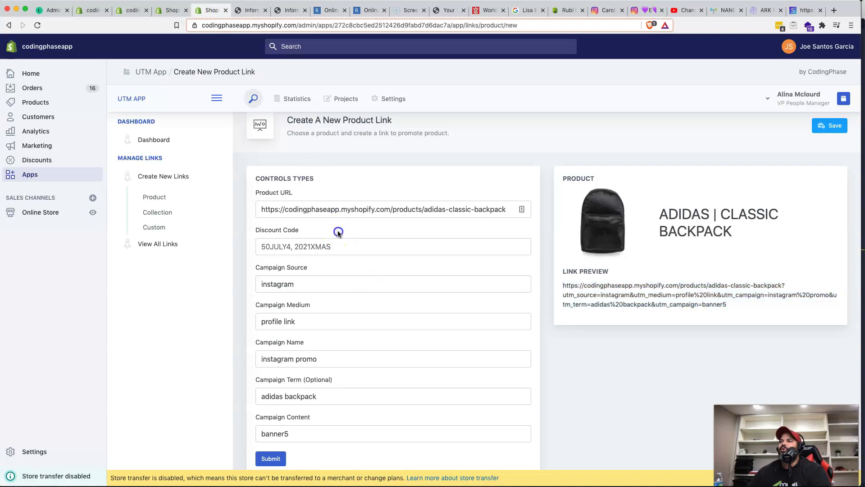
left_click(328, 244)
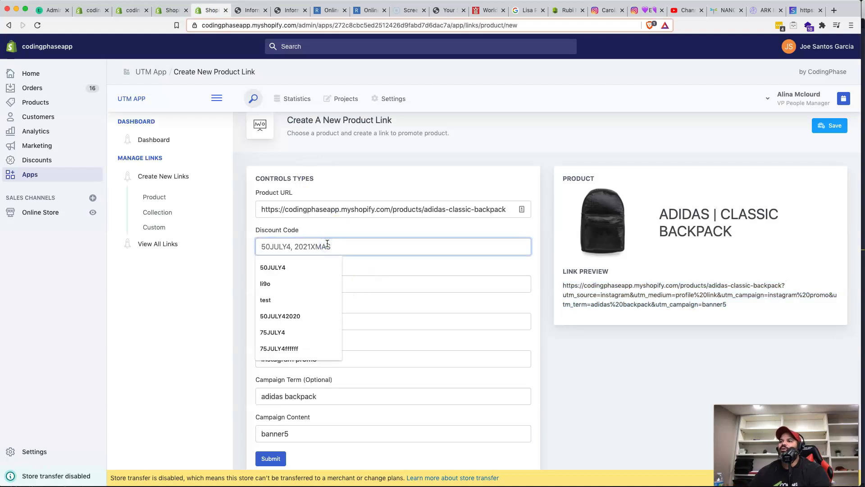
left_click(278, 268)
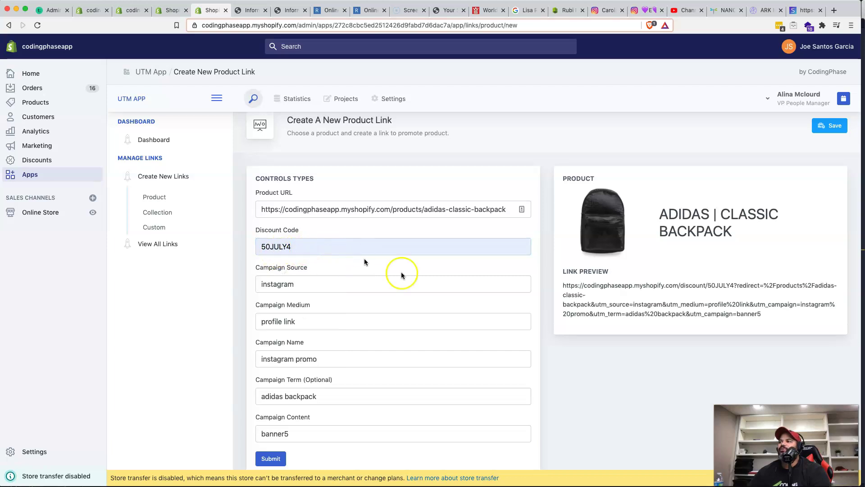
Examine the updated link preview, highlighting its address and the discount code portion
left_click_drag(560, 291, 636, 304)
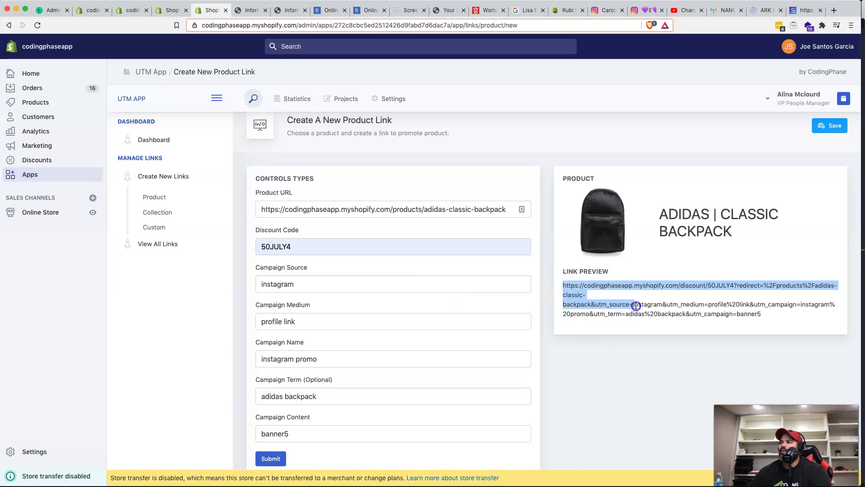
left_click(650, 294)
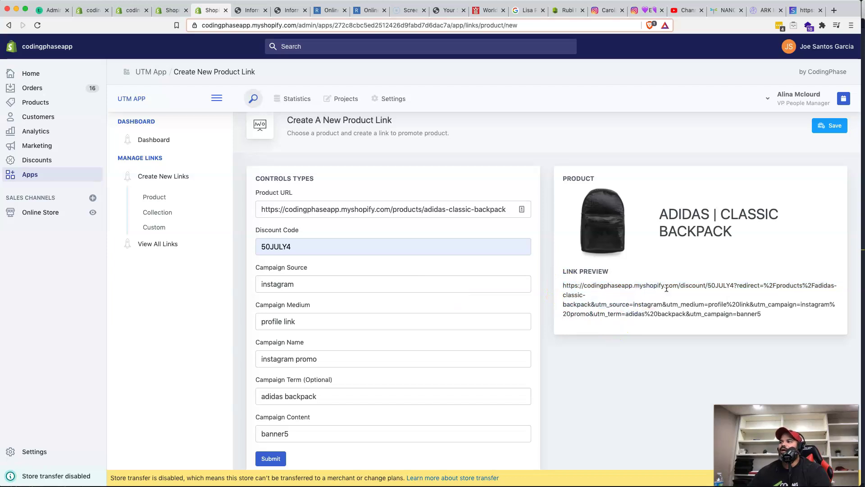
scroll(670, 287, "up", 1)
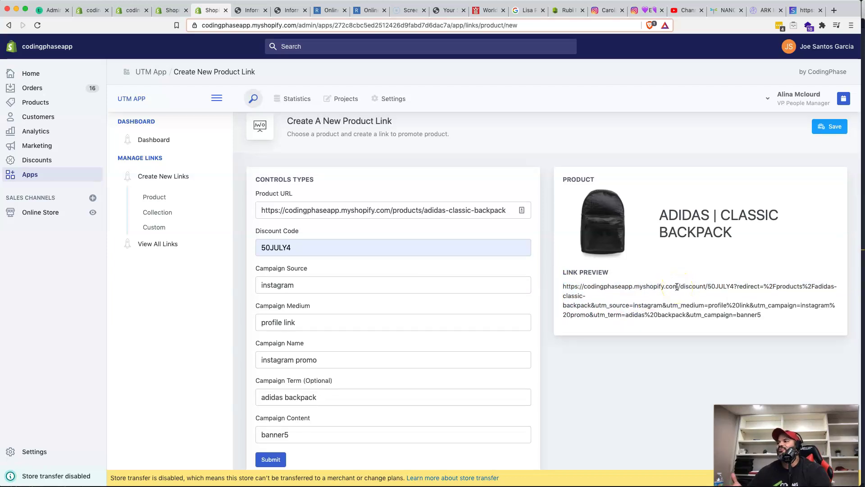
left_click(686, 288)
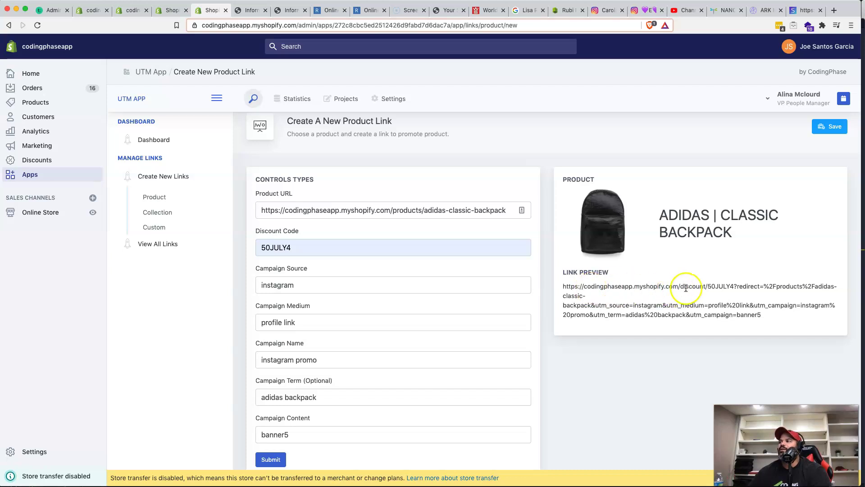
left_click(709, 287)
left_click_drag(708, 287, 735, 287)
left_click(737, 288)
left_click(760, 312)
left_click(770, 292)
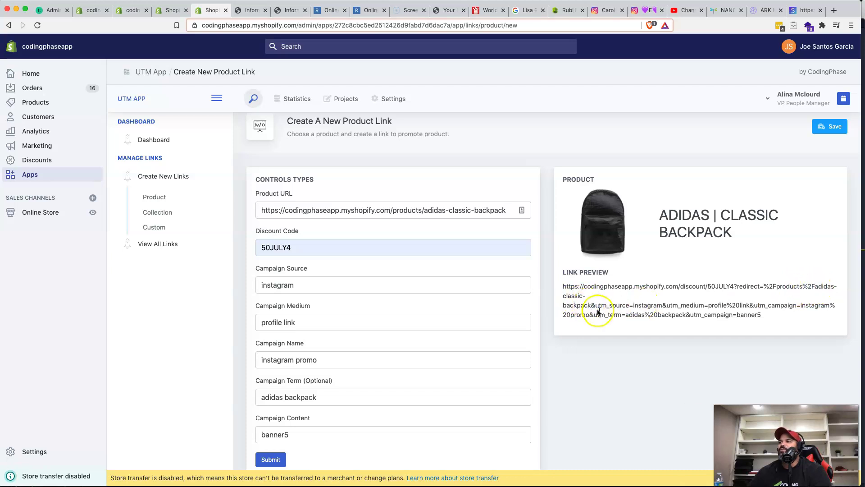
Open the complete discount link from the link preview in a new tab and take the backpack straight to checkout
left_click_drag(775, 318, 563, 284)
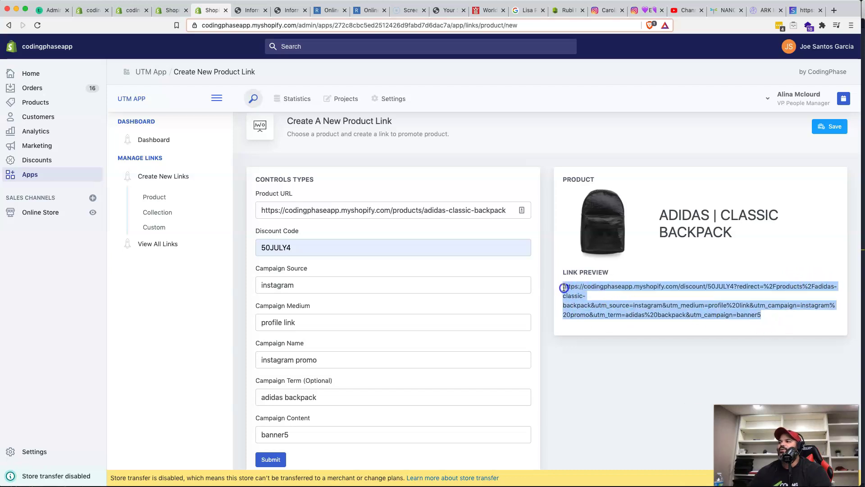
right_click(571, 289)
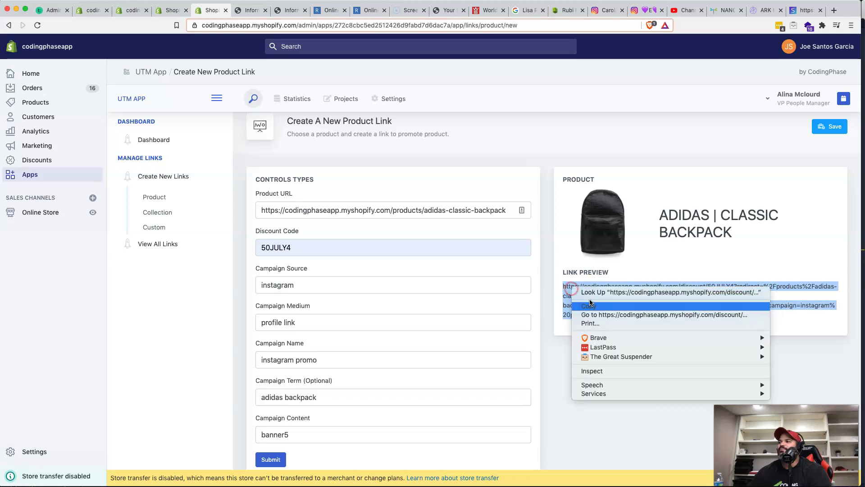
left_click(621, 316)
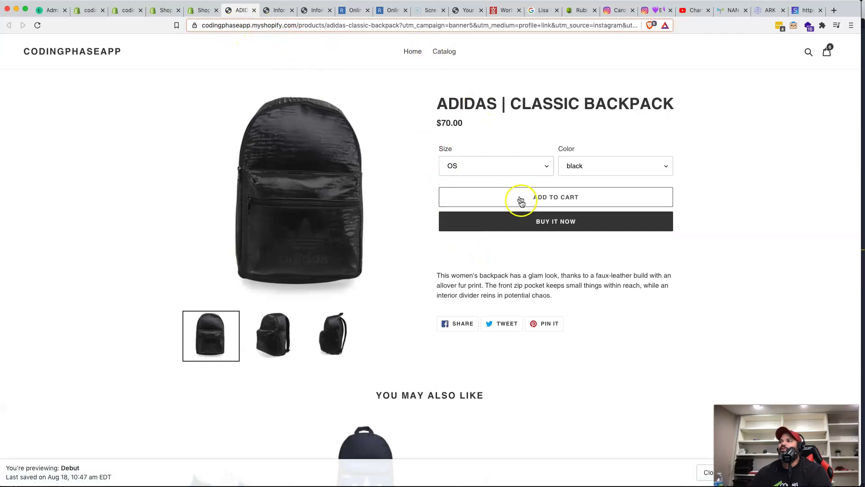
left_click(539, 224)
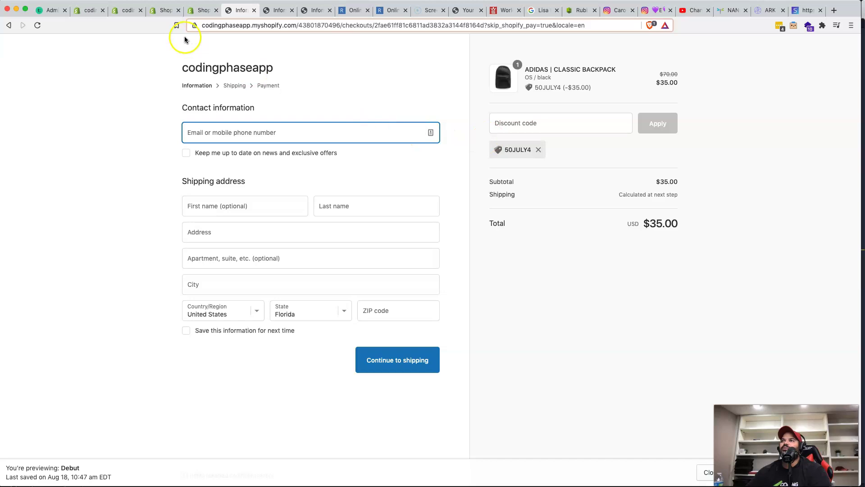
Return to the product link form and highlight the full discount link in the link preview
left_click(199, 10)
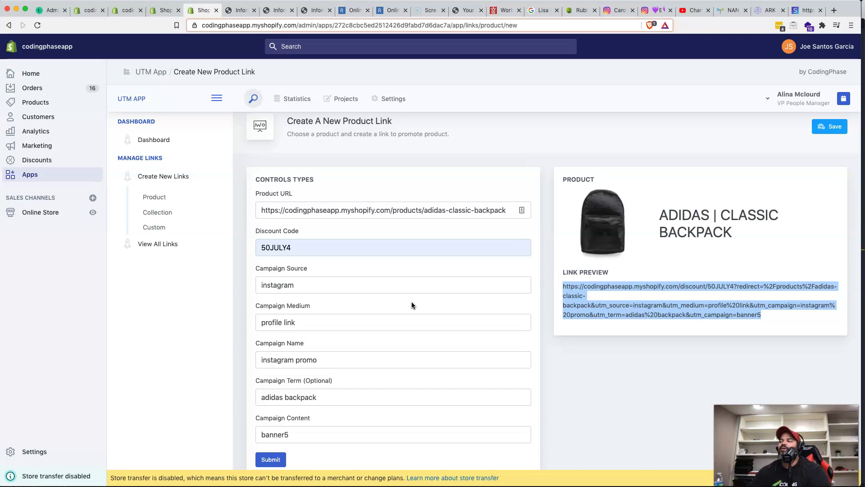
left_click(841, 129)
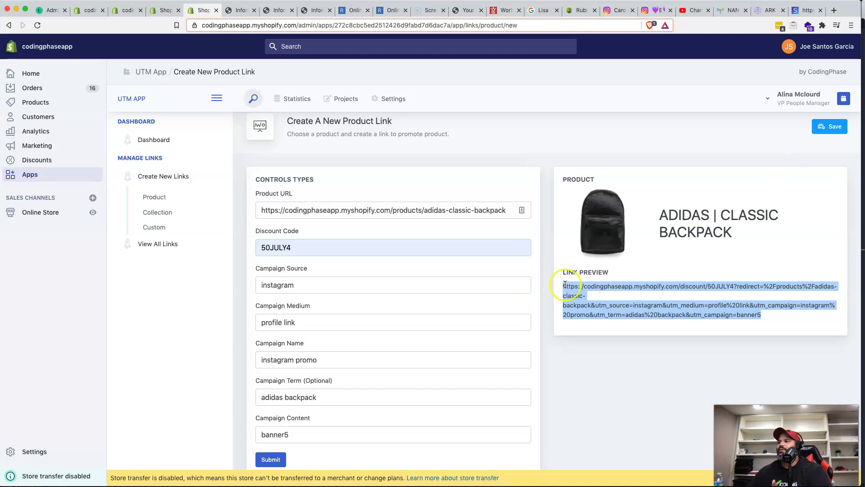
left_click_drag(561, 285, 761, 317)
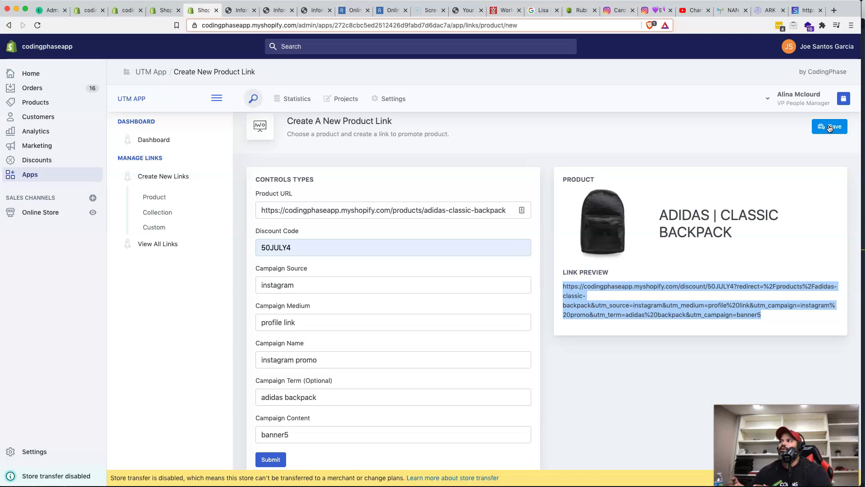
Enter the sample short link utmapp.test/fhue2344 as the address in a new browser tab without loading it
left_click(834, 12)
type("utmapp.test")
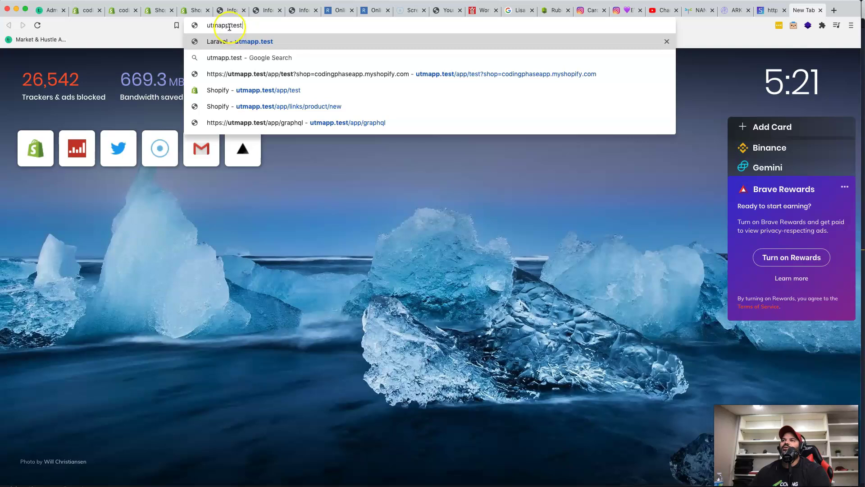
left_click_drag(242, 25, 232, 27)
type("com")
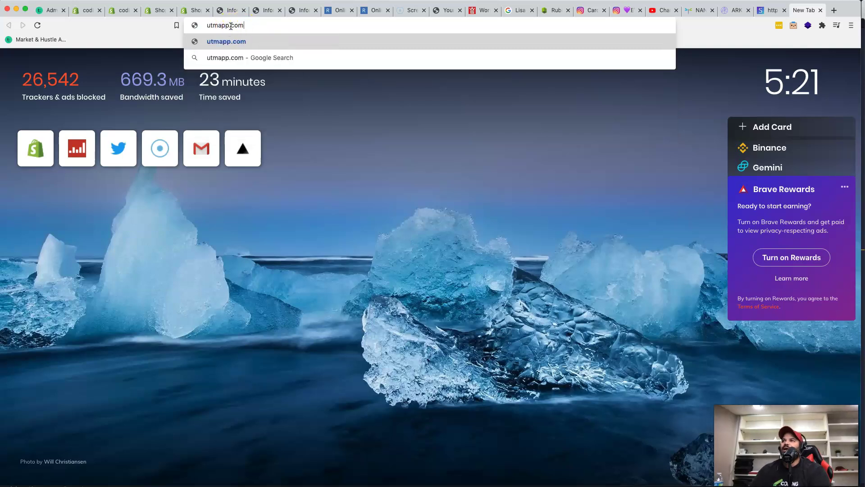
key("BackSpace")
key("BackSpace")
key("BackSpace")
type("test")
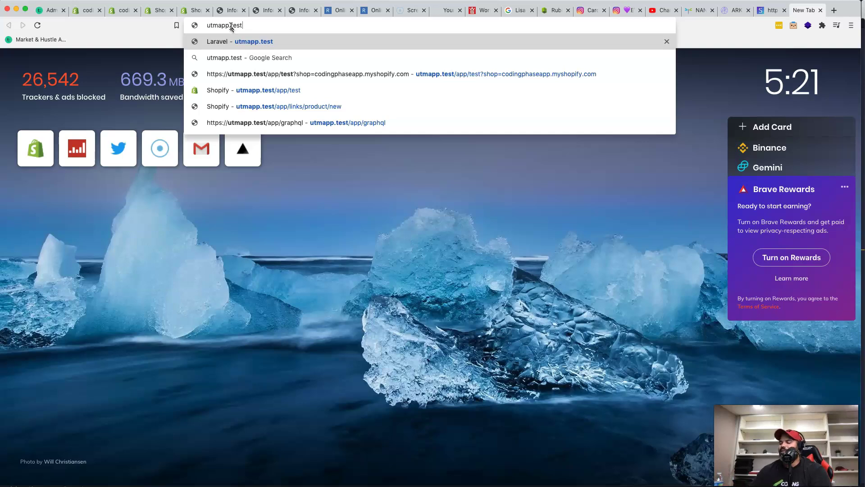
type("/")
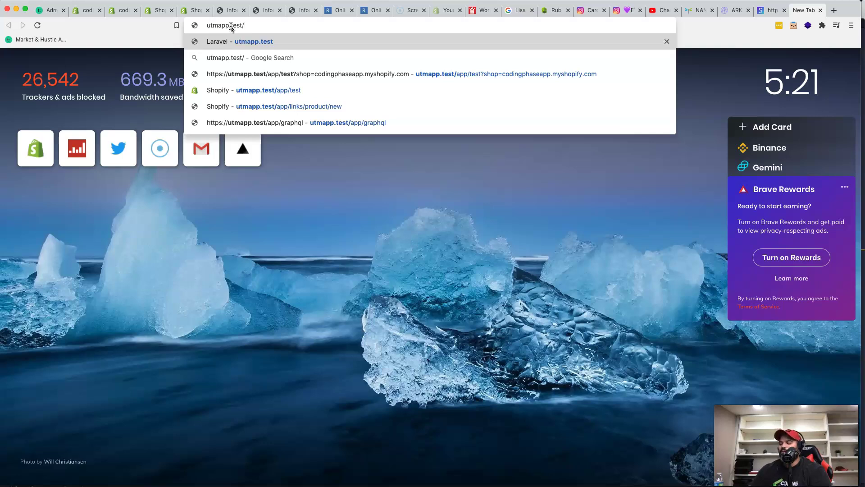
type("fhue2344")
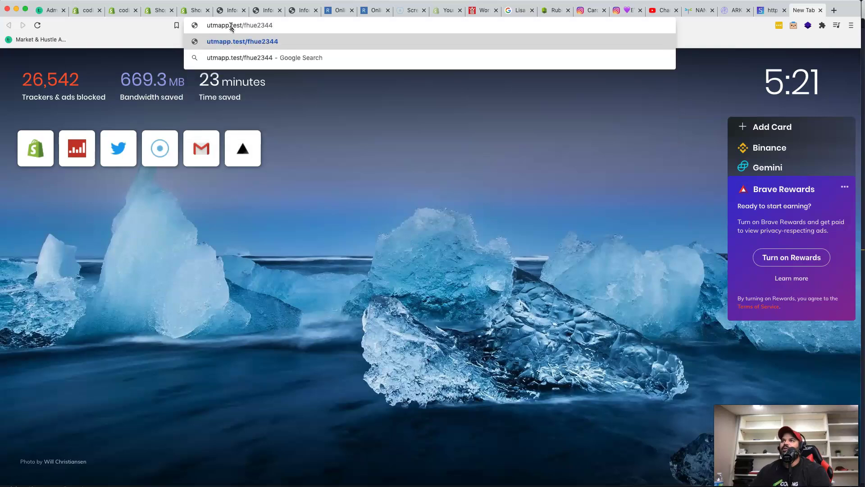
Replace the short address with the copied long backpack link to compare the two, and undo the replacement both times
left_click_drag(299, 23, 183, 25)
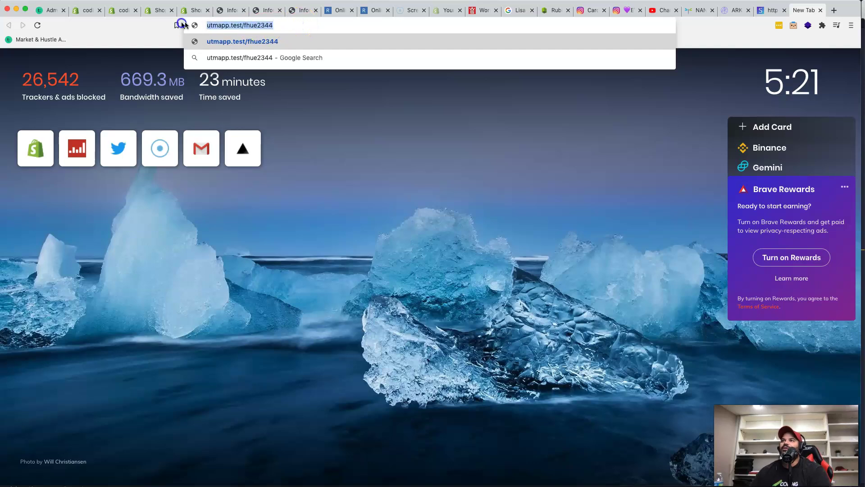
left_click(272, 34)
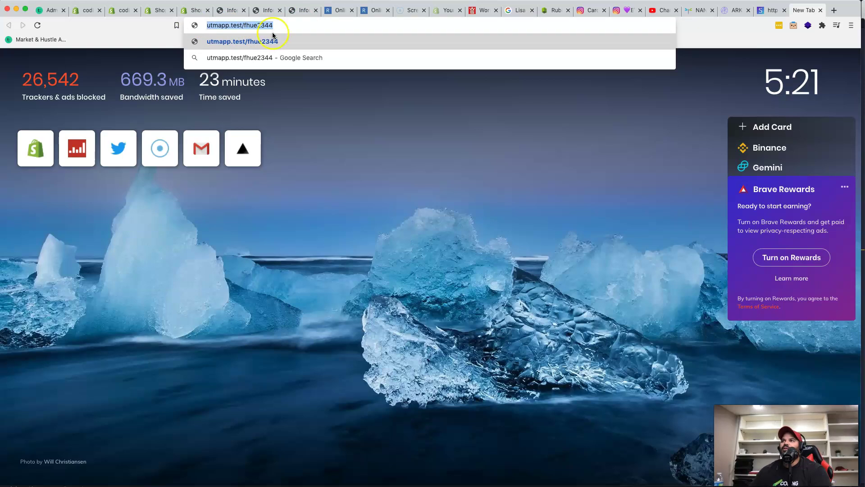
key("super+v")
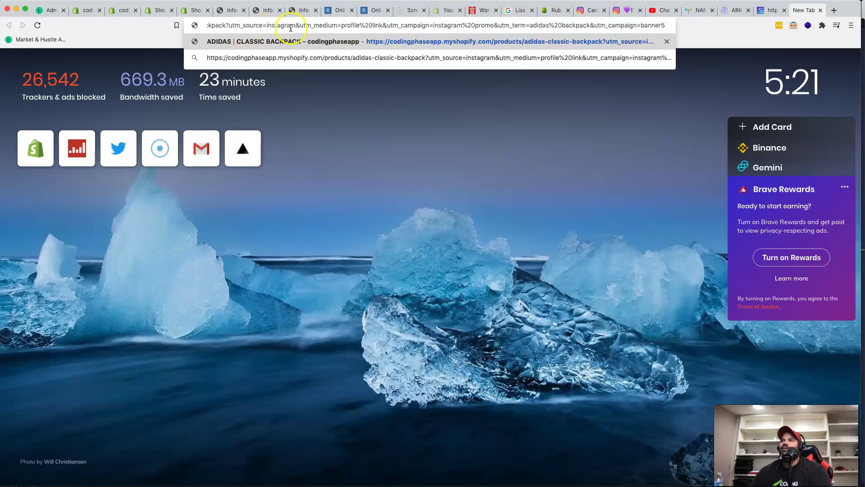
left_click(421, 27)
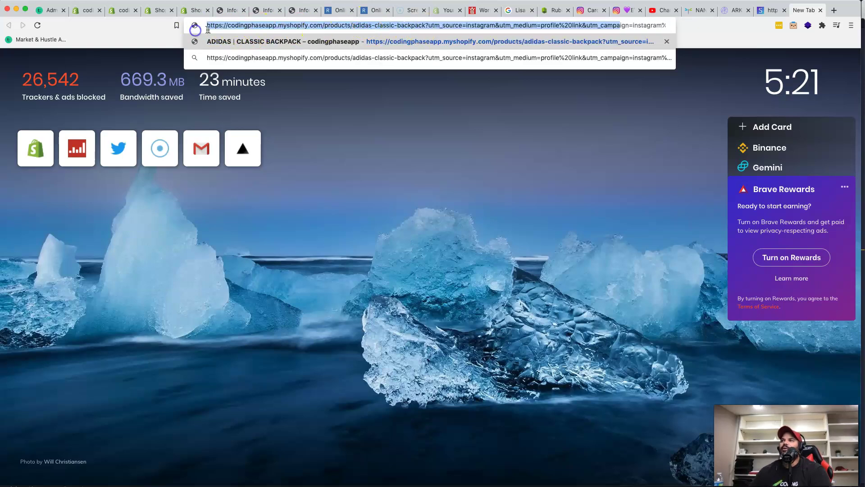
key("super+z")
left_click(292, 39)
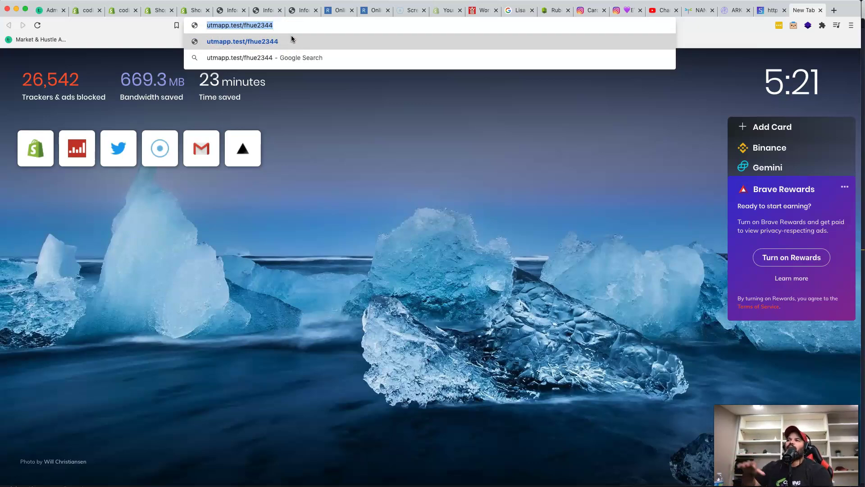
type("https://codingphaseapp.myshopify.com/products/adidas-classic-backpack?utm_source=instagram&utm_medium=profile%20link&utm_campaign=instagram%20promo&utm_term=adidas%20backpack&utm_campaign=banner5")
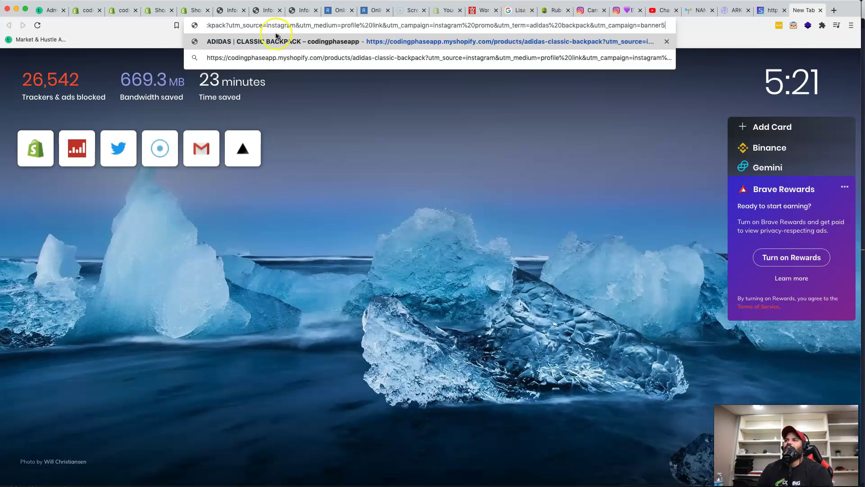
key("super+a")
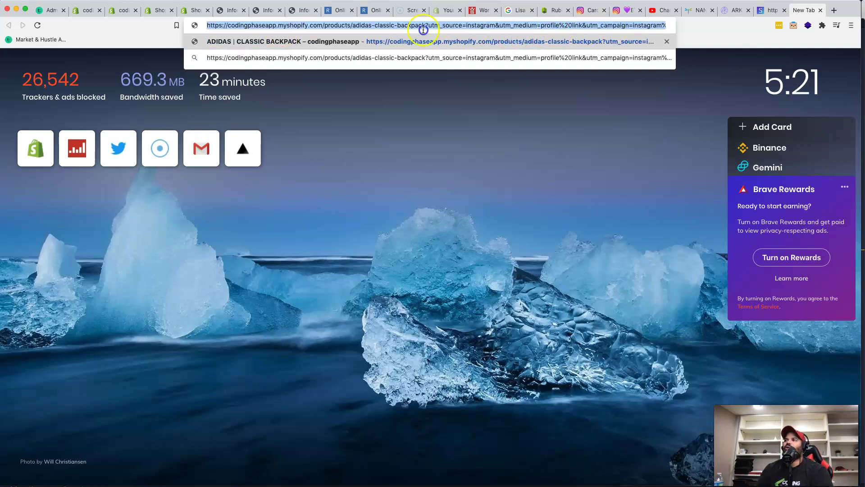
left_click(313, 27)
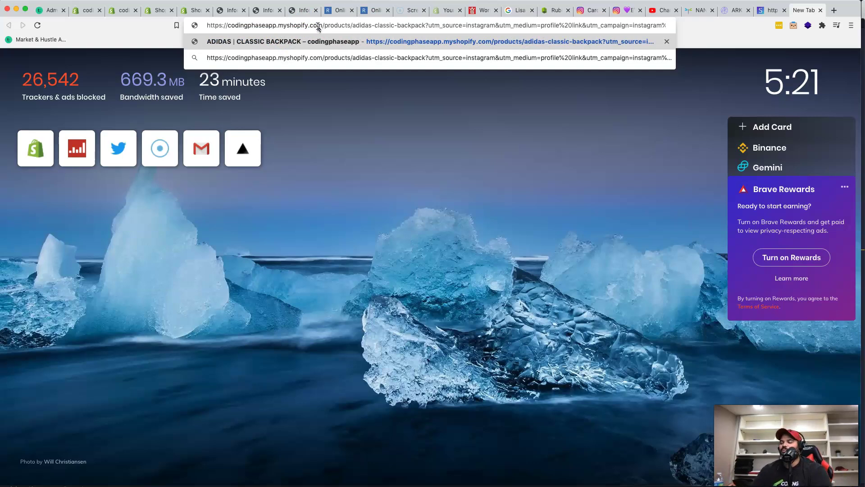
key("super+z")
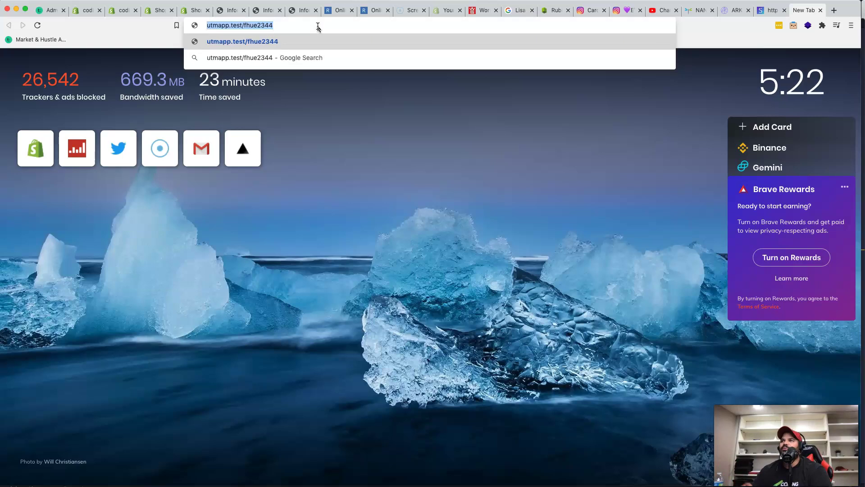
Replace the random code at the end of the short address with the custom name "adidasback"
left_click(277, 25)
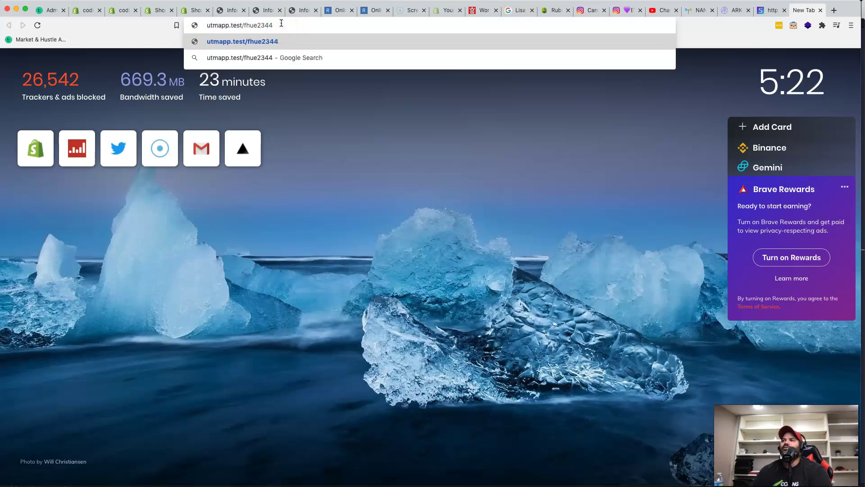
left_click_drag(277, 25, 246, 27)
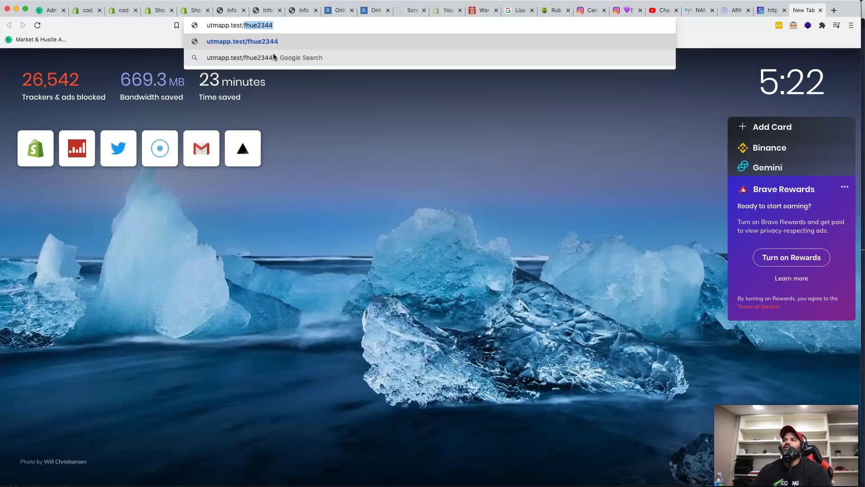
left_click(250, 42)
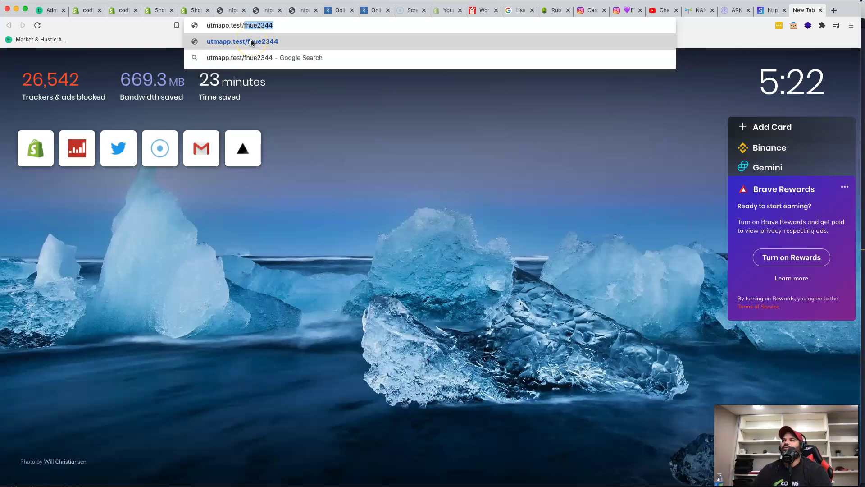
type("adi")
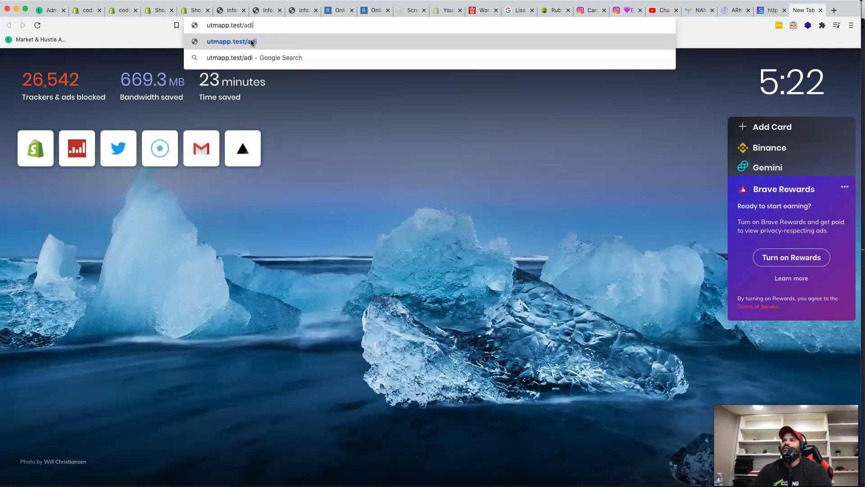
type("dasback")
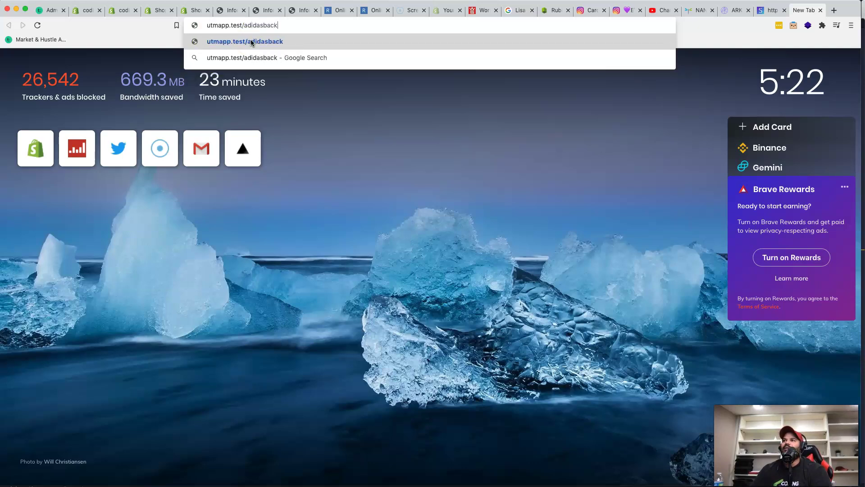
Extend the short address to utmapp.test/adidasbackpack, replace it with the copied long backpack link for comparison, and select the link
type("pack")
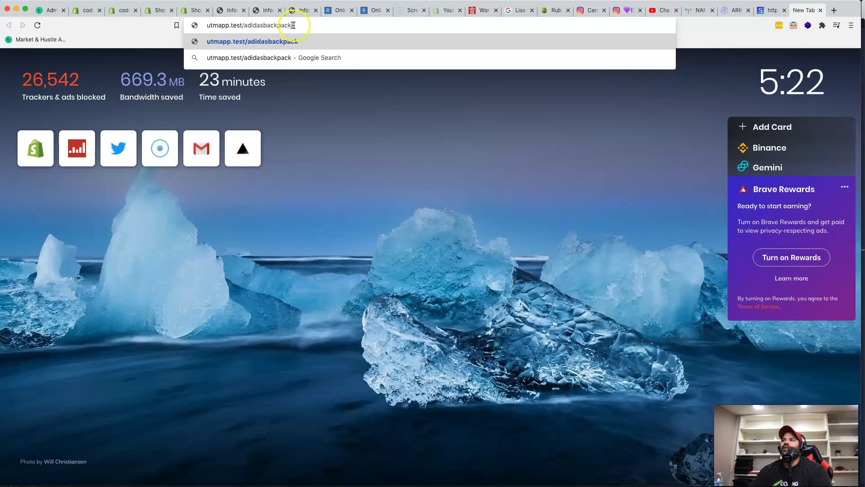
key("super+a")
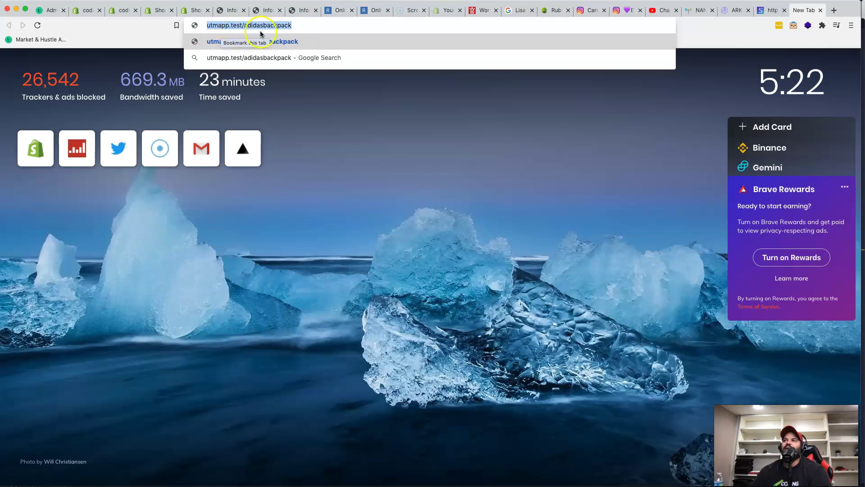
key("super+v")
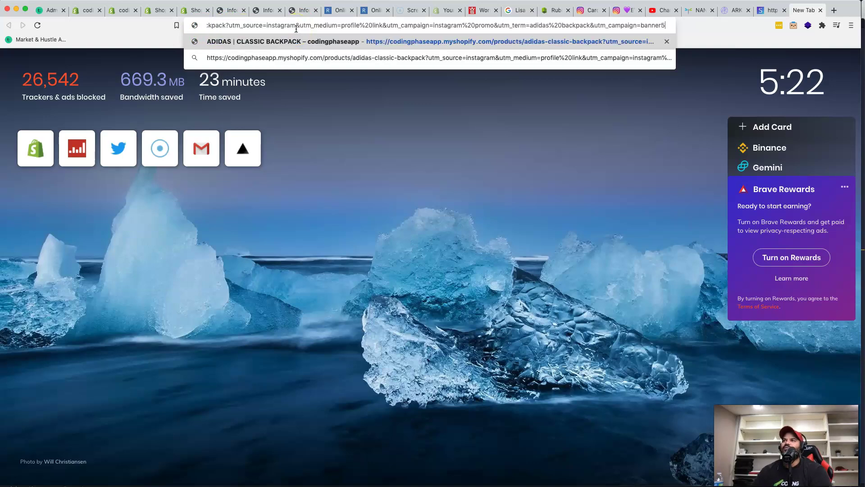
left_click(247, 34)
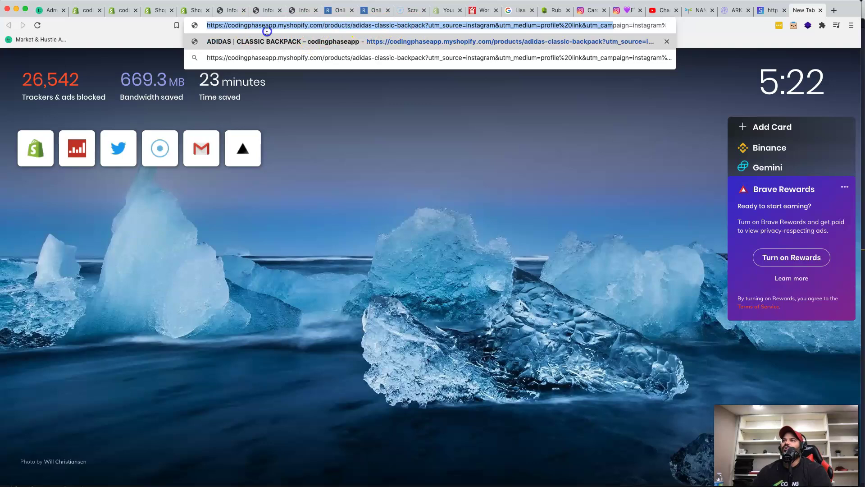
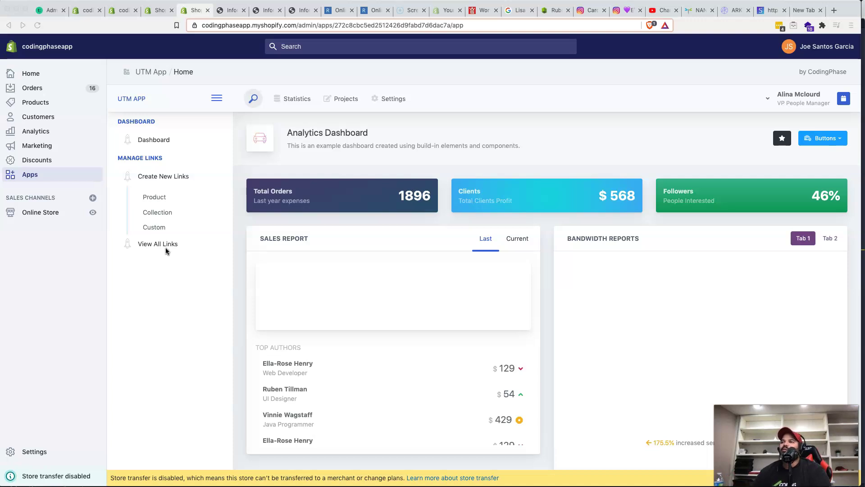
left_click(145, 247)
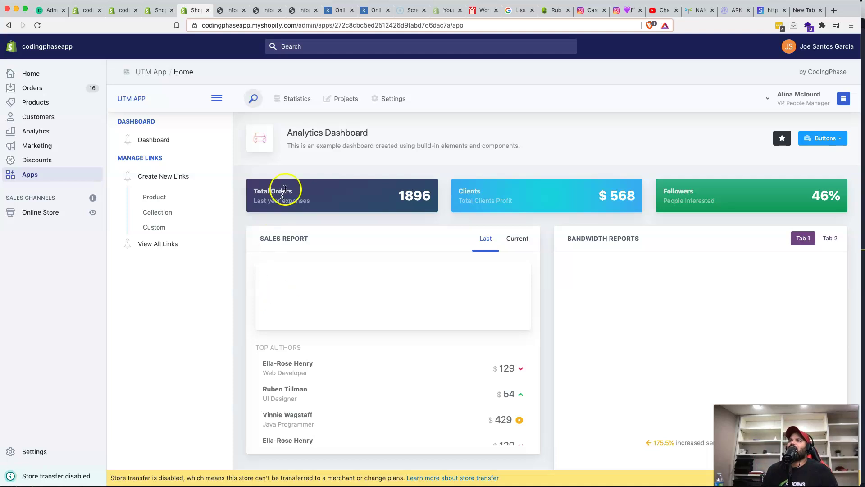
Switch to the first regex101 page and highlight the store domain matched at the start of the test URL
left_click(336, 13)
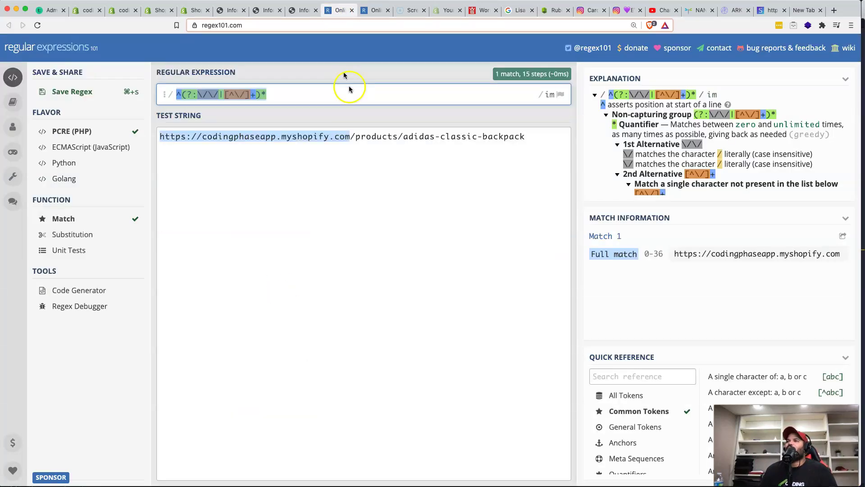
left_click(418, 175)
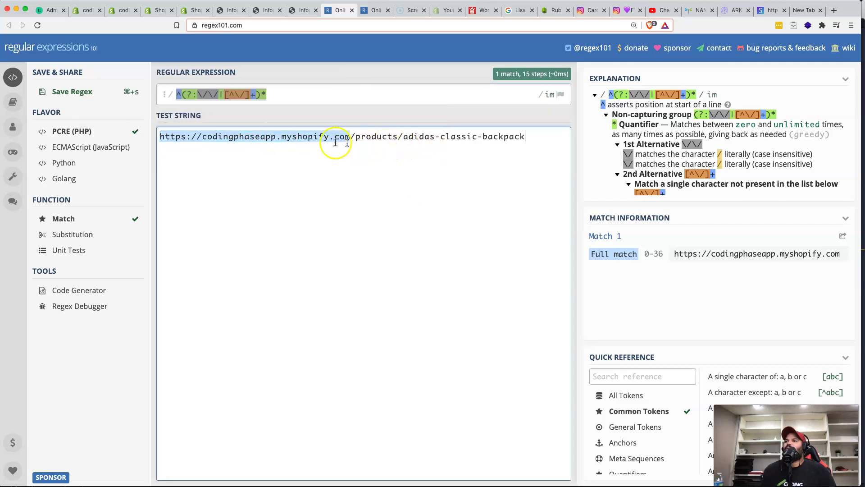
mouse_move(188, 143)
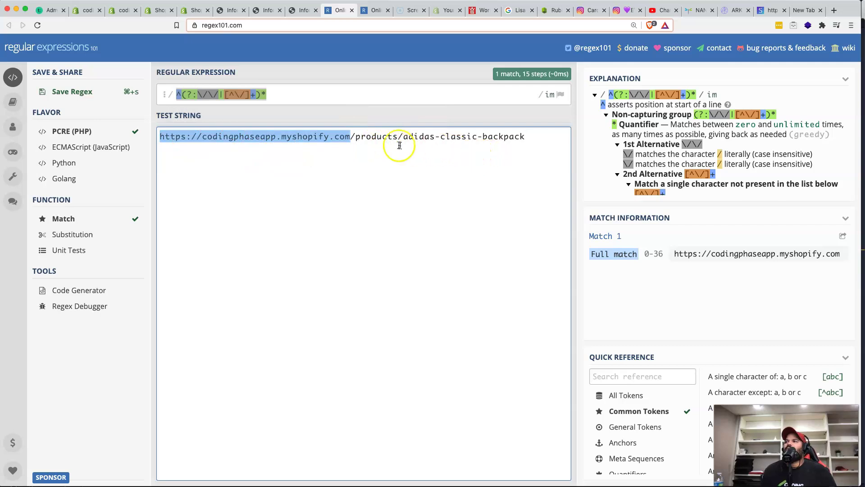
left_click(353, 138)
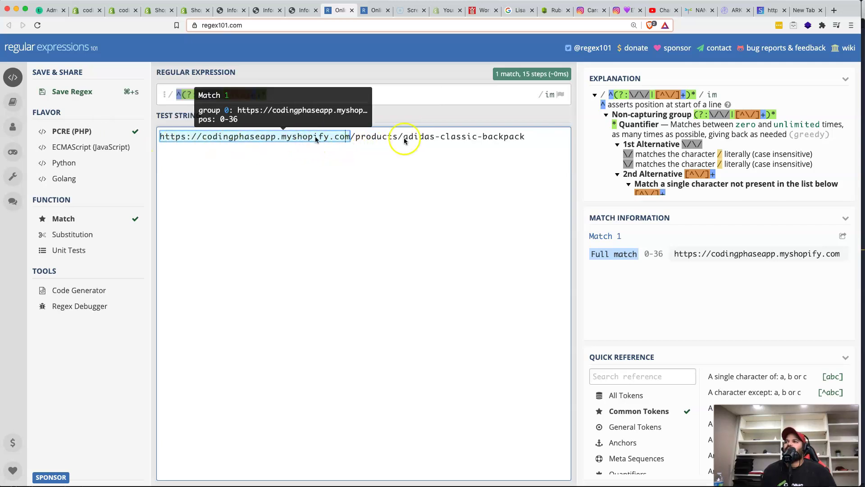
left_click(354, 139)
left_click_drag(354, 139, 158, 135)
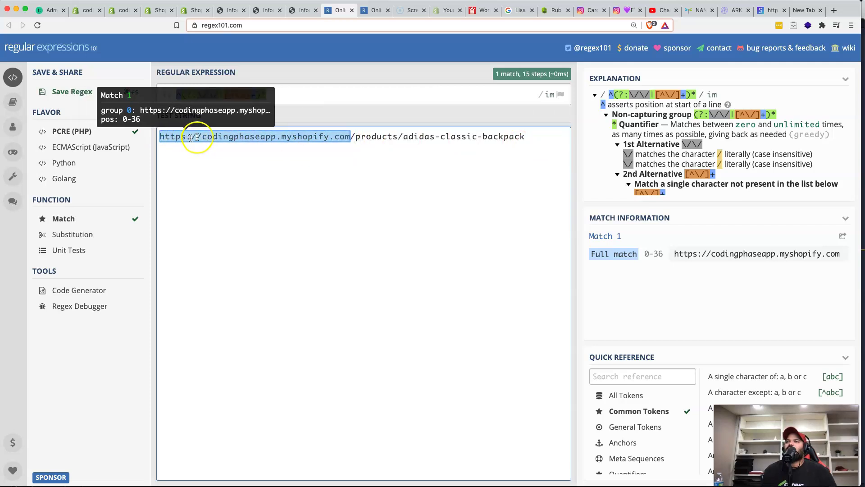
left_click(330, 150)
left_click(380, 142)
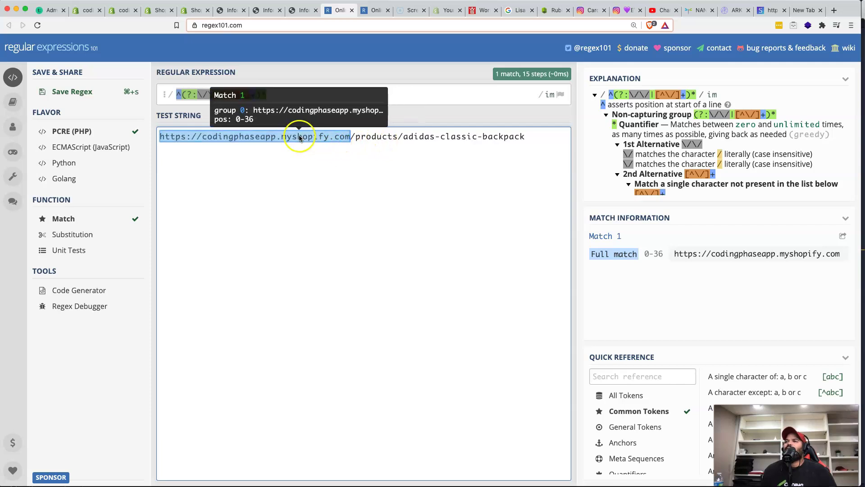
Highlight the product handle "adidas-classic-backpack" at the end of the test URL and place the cursor after the domain-matching expression
left_click(401, 139)
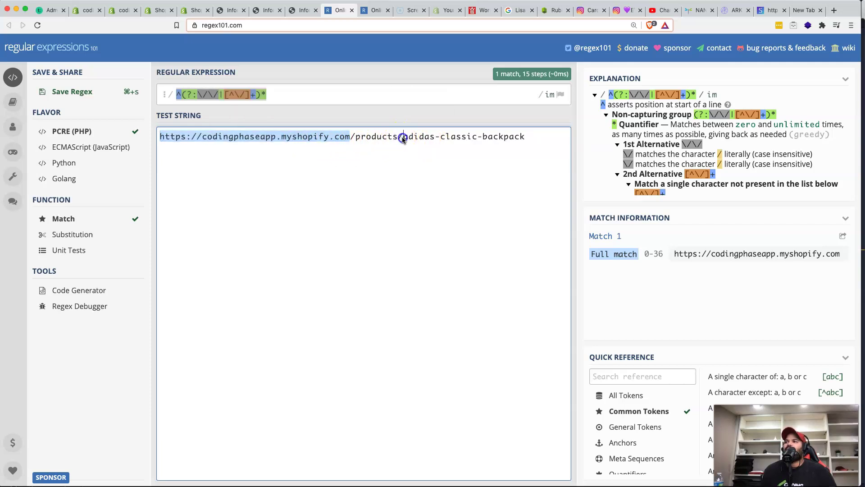
left_click(399, 137)
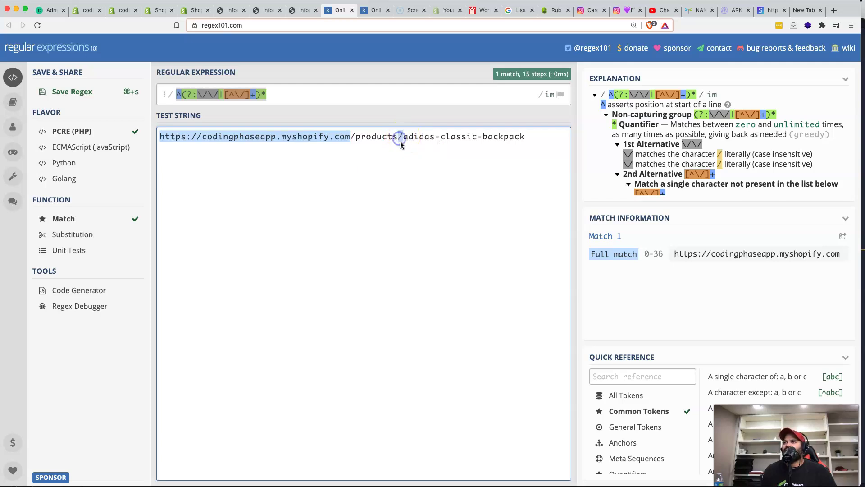
left_click_drag(403, 138, 522, 137)
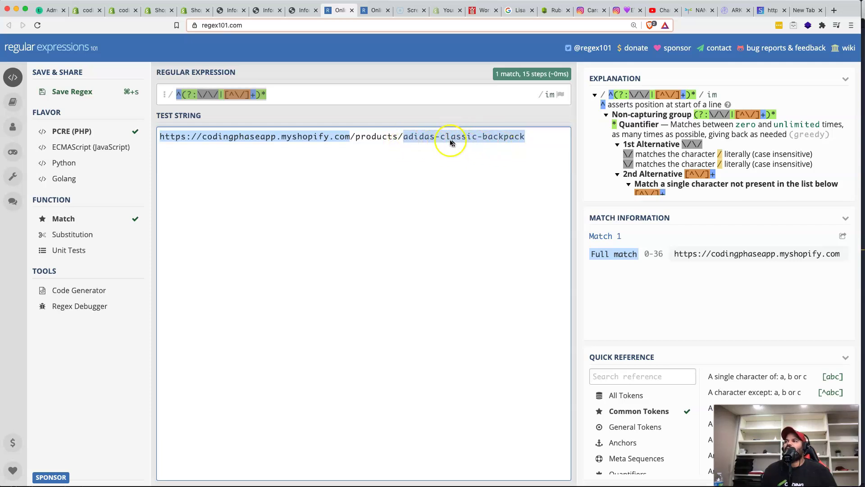
left_click(395, 140)
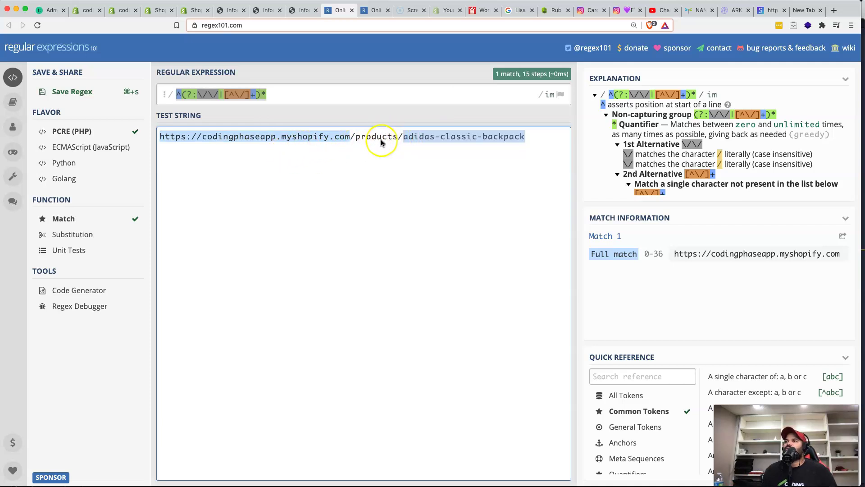
left_click_drag(405, 137, 541, 141)
left_click(288, 96)
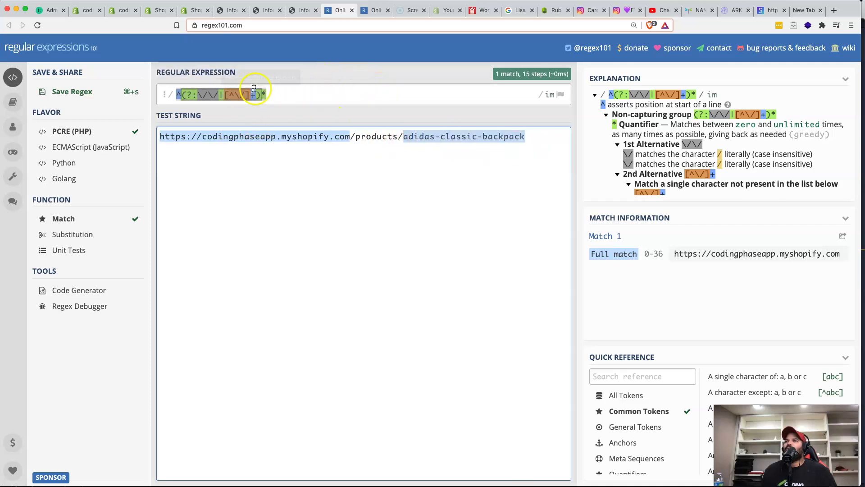
left_click(286, 93)
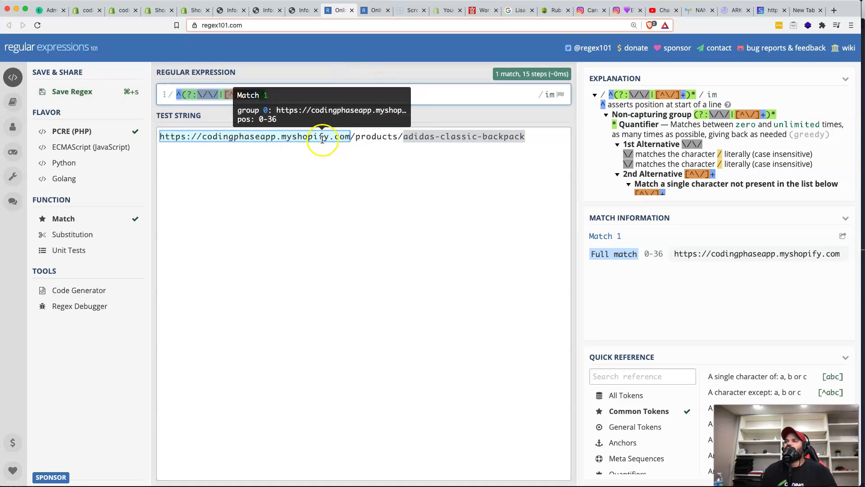
Switch to the second regex101 page and highlight the "adidas-classic-backpack" handle matched in its test string
left_click(376, 10)
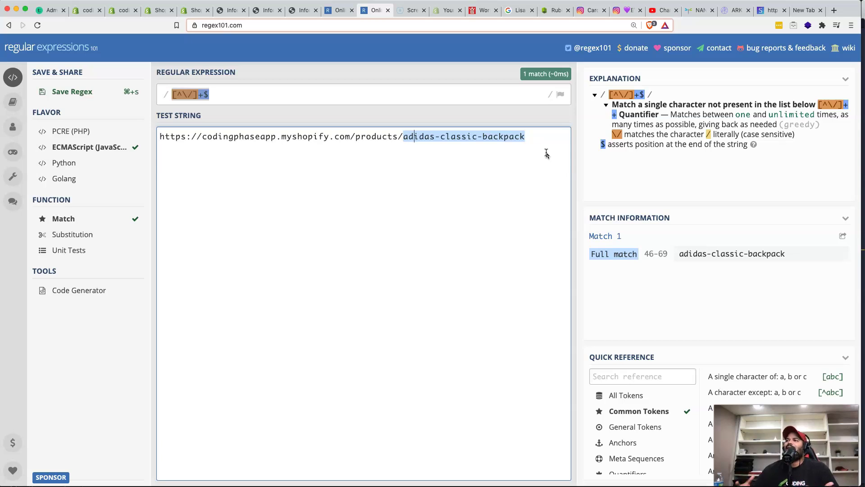
left_click_drag(535, 138, 402, 136)
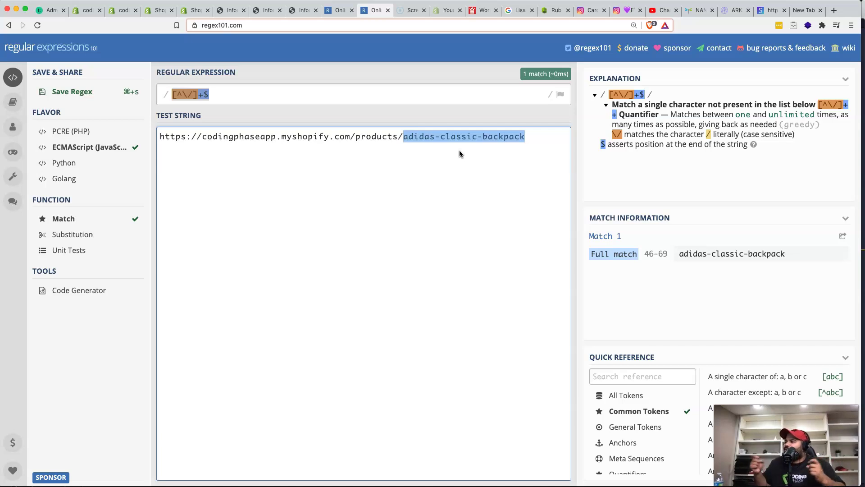
left_click_drag(498, 153, 527, 144)
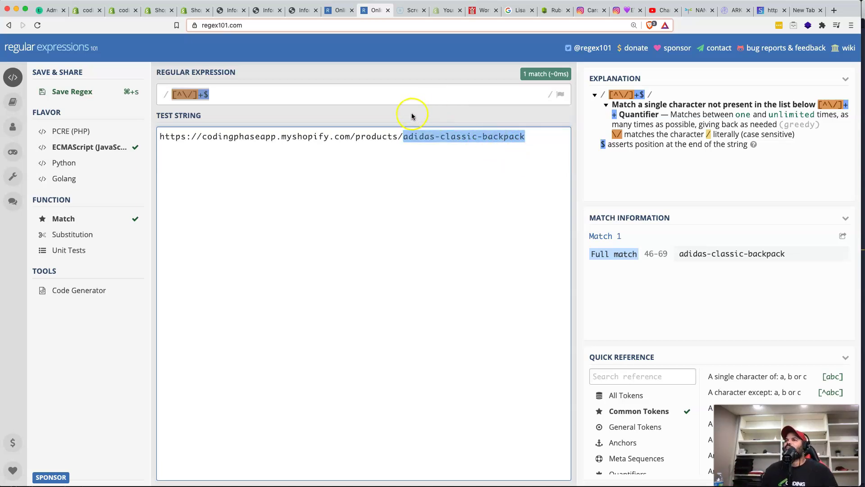
Return to the UTM App and start a new product link for the Adidas Classic Backpack, leaving the discount code empty
left_click(186, 16)
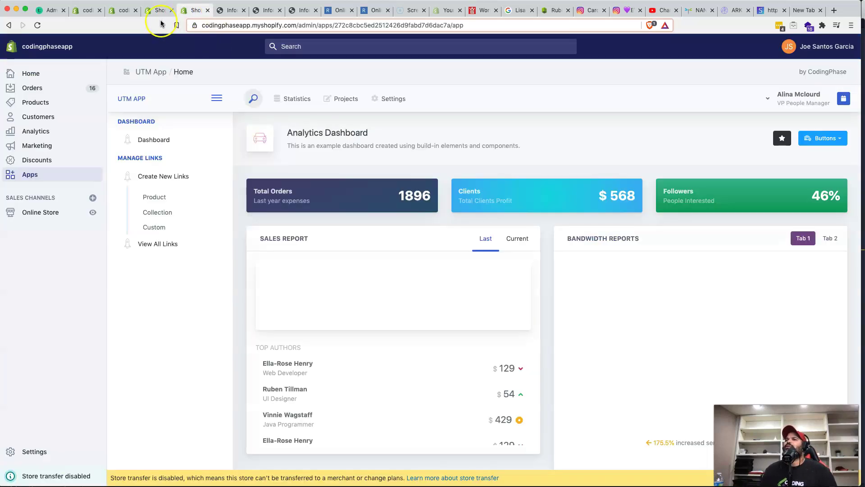
left_click(165, 197)
left_click(361, 173)
left_click(554, 404)
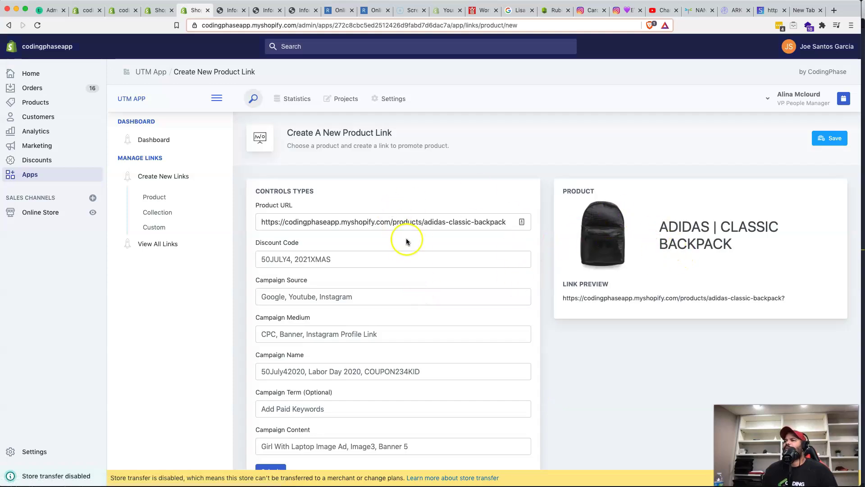
left_click(351, 260)
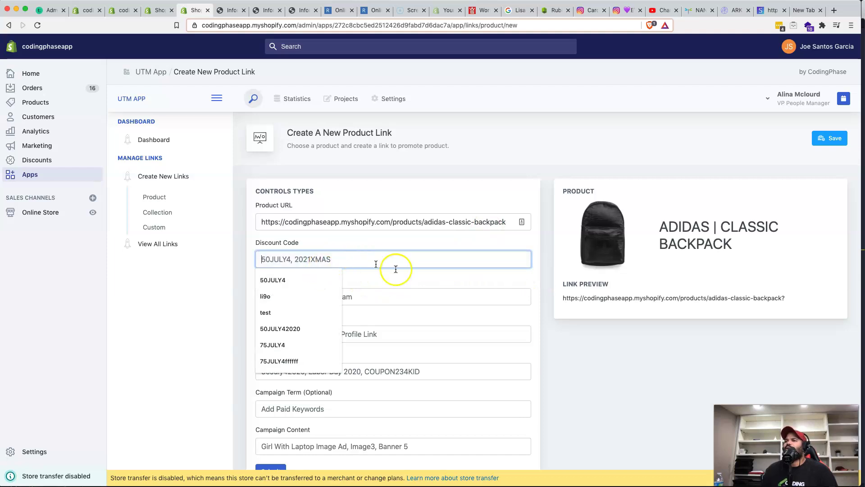
left_click(412, 275)
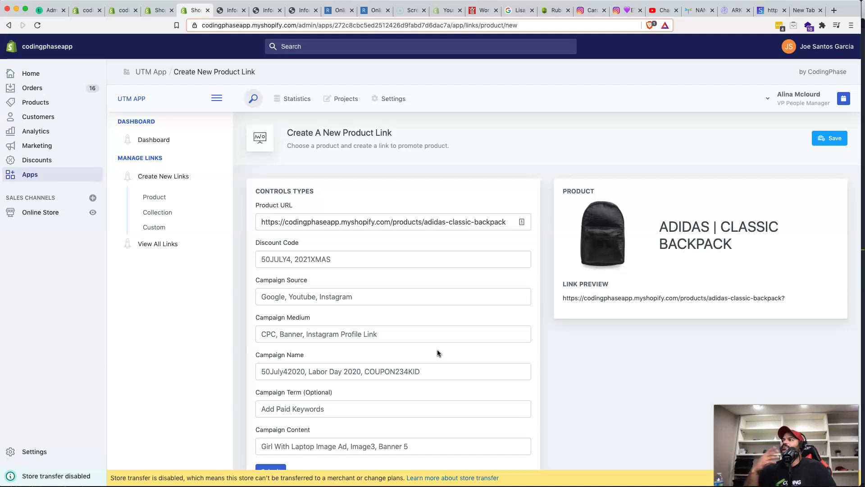
Search the web for "laravel vapor" in a new browser tab and open the Laravel Vapor website
left_click(834, 10)
type("larava")
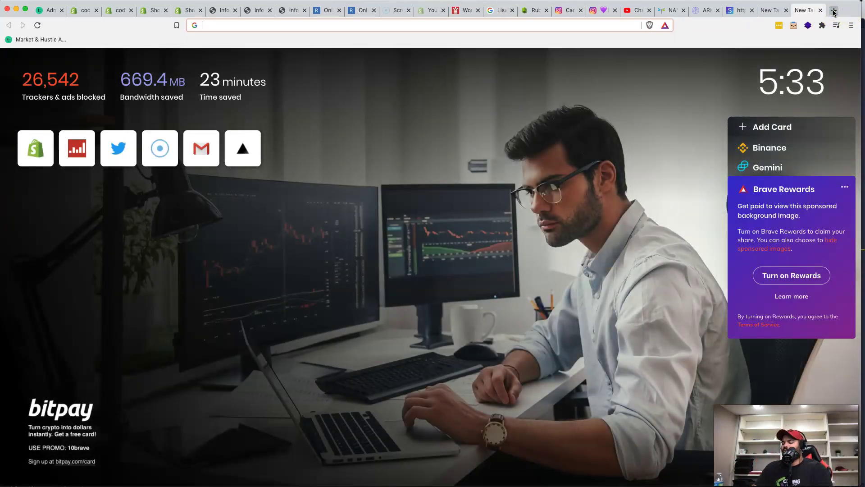
key("BackSpace")
type("el va")
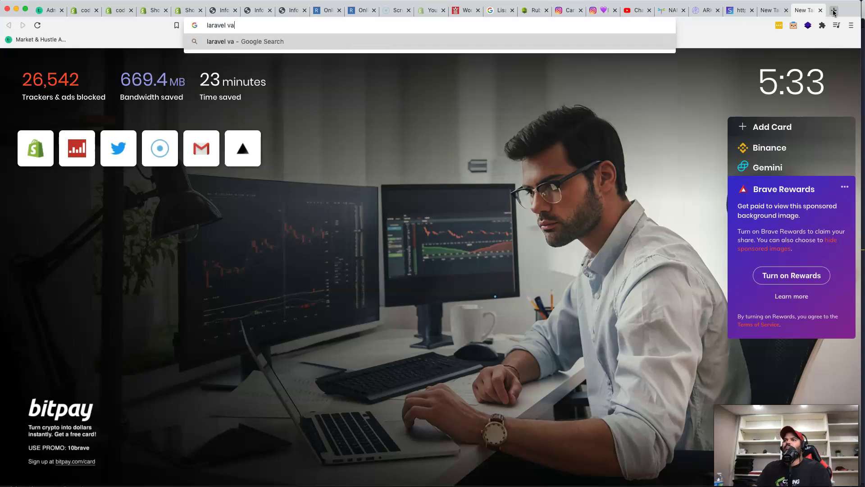
type("por")
key("Return")
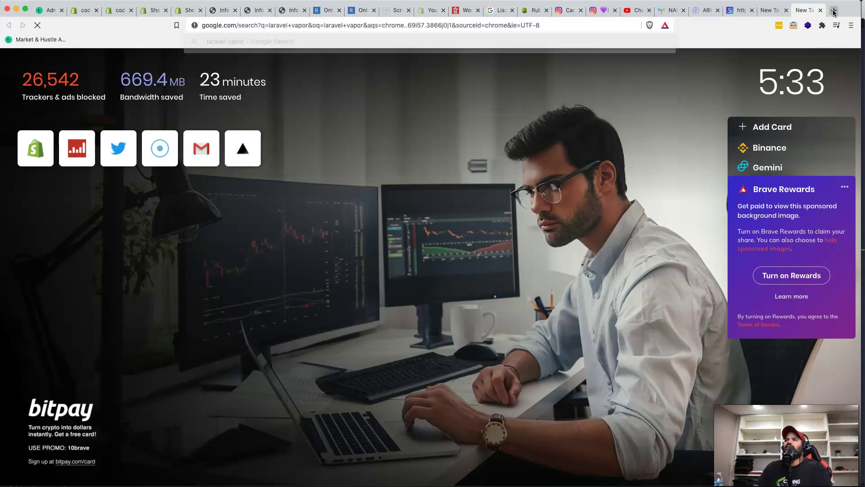
left_click(261, 167)
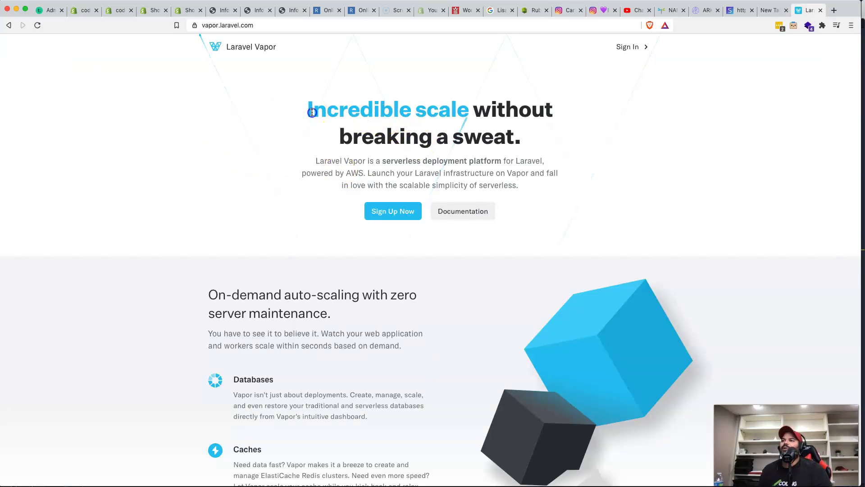
Look through the auto-scaling, database, cache and serverless feature sections of the Laravel Vapor page
scroll(304, 115, "down", 1)
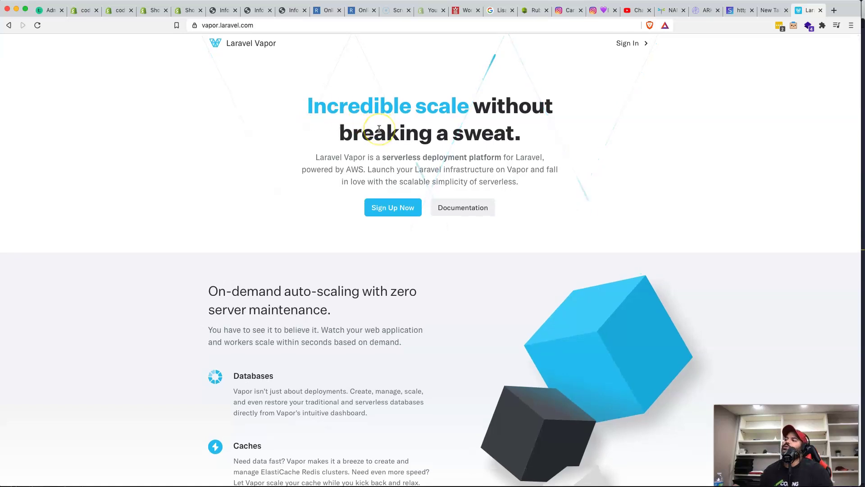
scroll(379, 130, "down", 5)
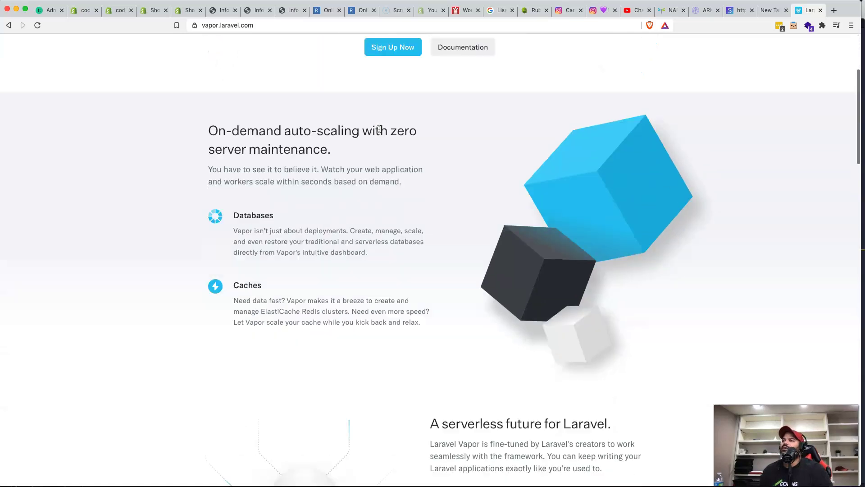
scroll(361, 139, "down", 3)
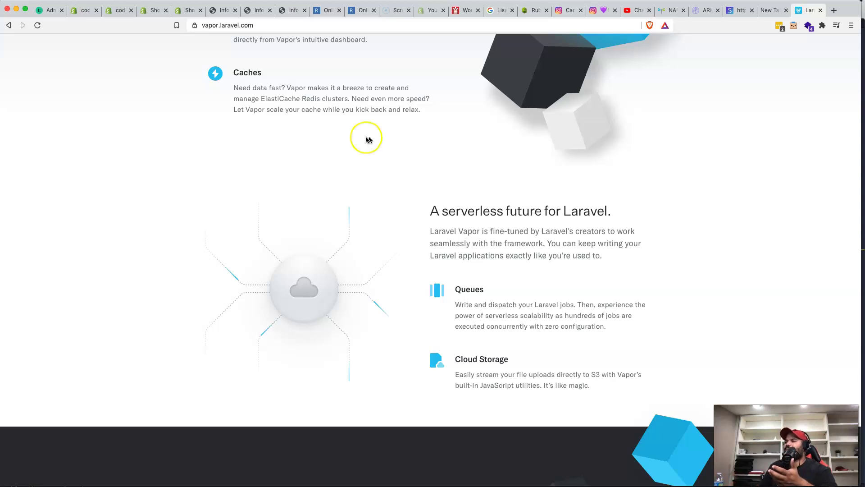
scroll(380, 139, "up", 2)
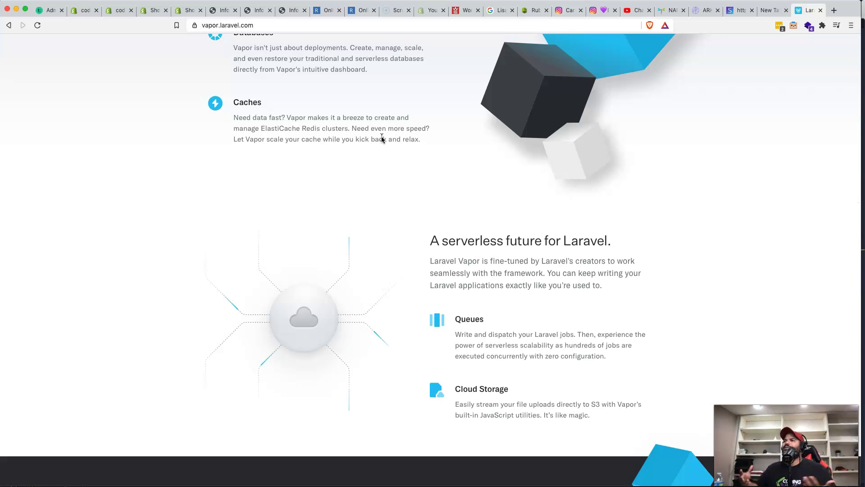
Return to the UTM App's new product link form for the Adidas Classic Backpack
left_click(189, 14)
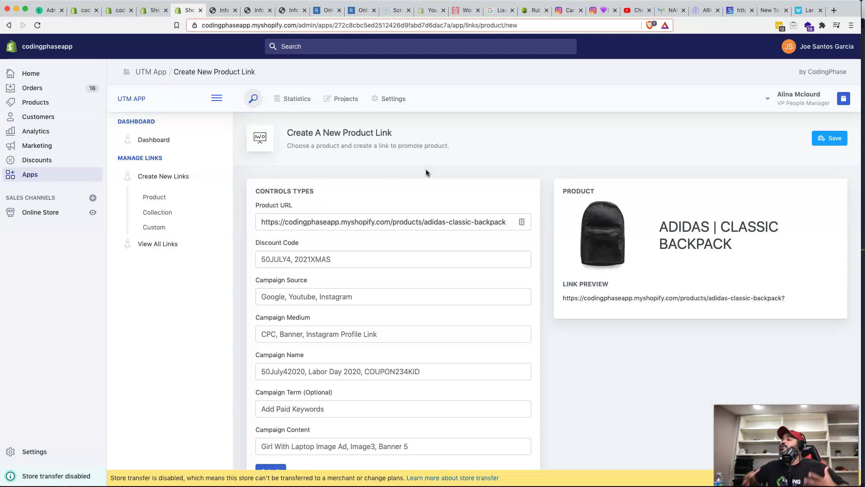
left_click_drag(431, 187, 386, 187)
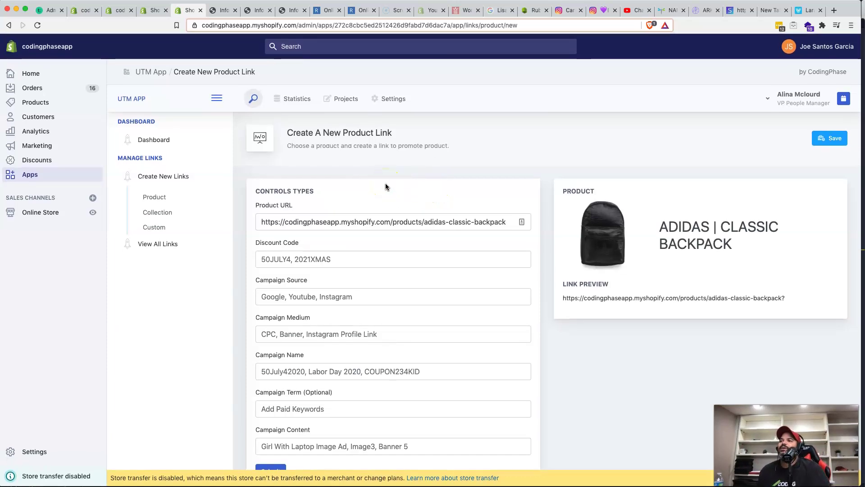
scroll(386, 186, "down", 2)
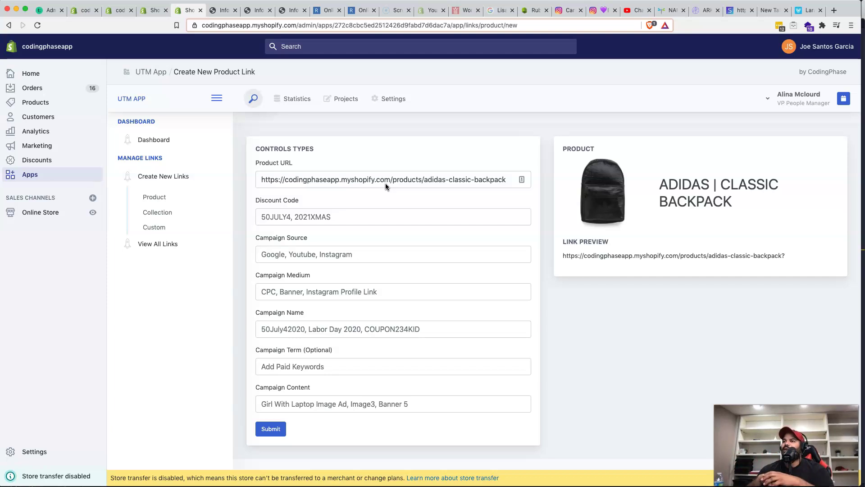
left_click(374, 364)
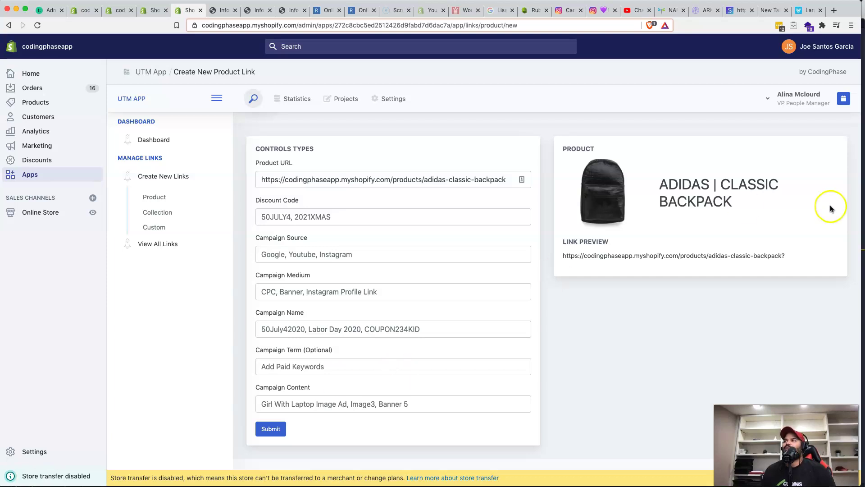
Open the CodingPhase website, codingphase.com, in a new browser tab
left_click(835, 11)
type("coding")
key("Return")
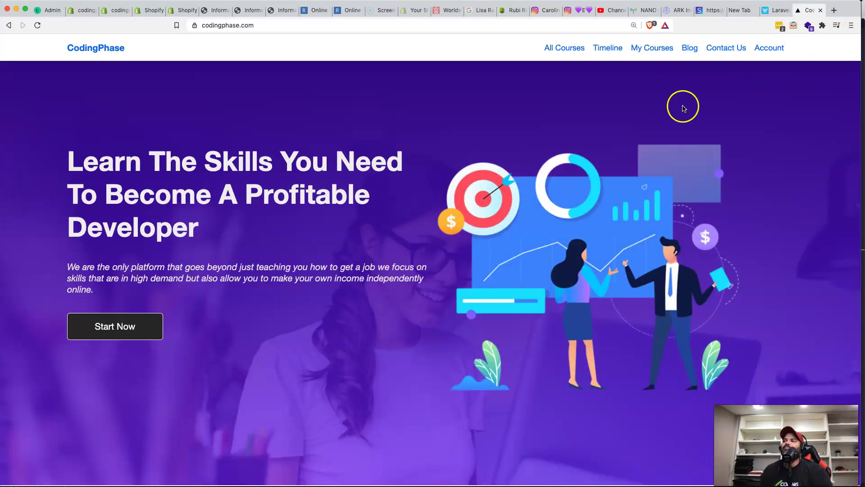
Find the Career Paths section on the CodingPhase home page and open the Shopify App Developer path
scroll(452, 99, "down", 10)
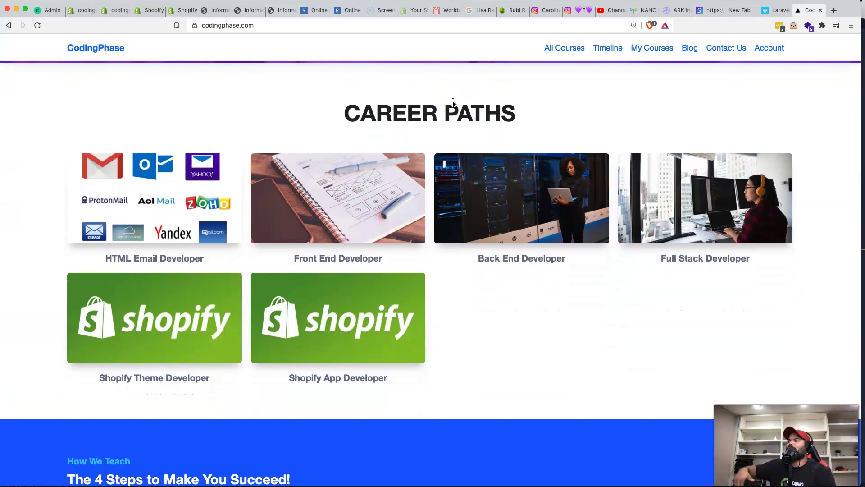
scroll(453, 102, "up", 1)
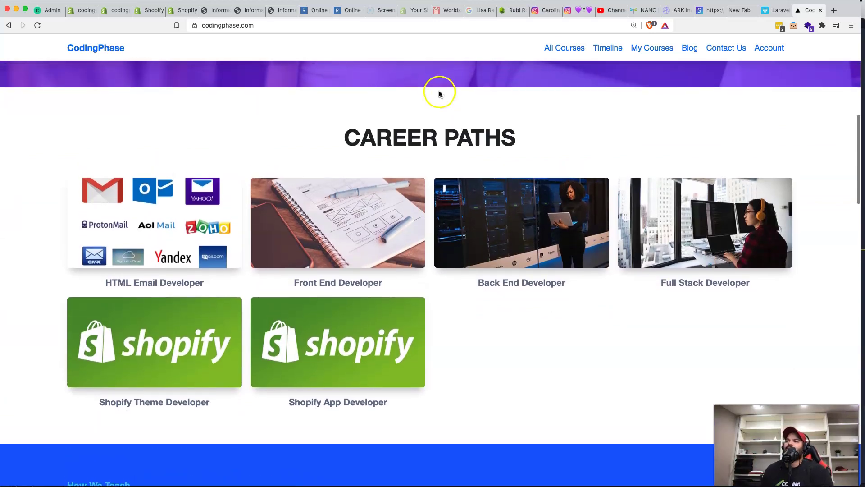
scroll(440, 94, "up", 1)
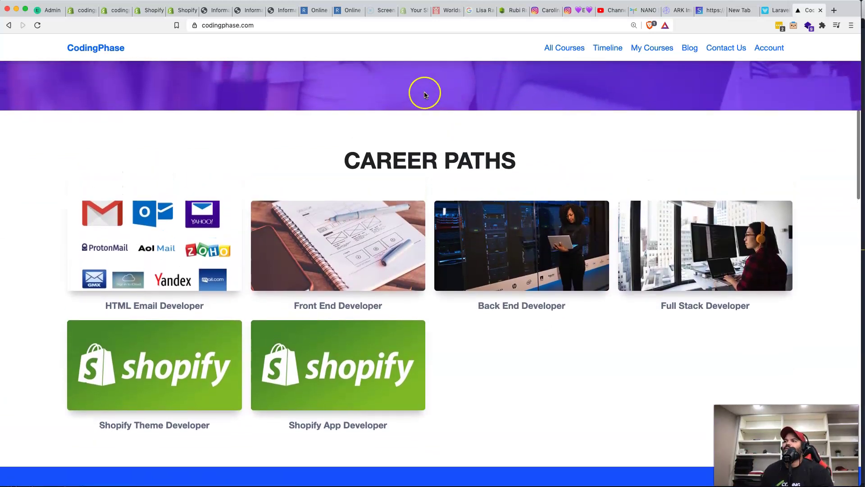
scroll(425, 93, "up", 3)
scroll(425, 92, "down", 1)
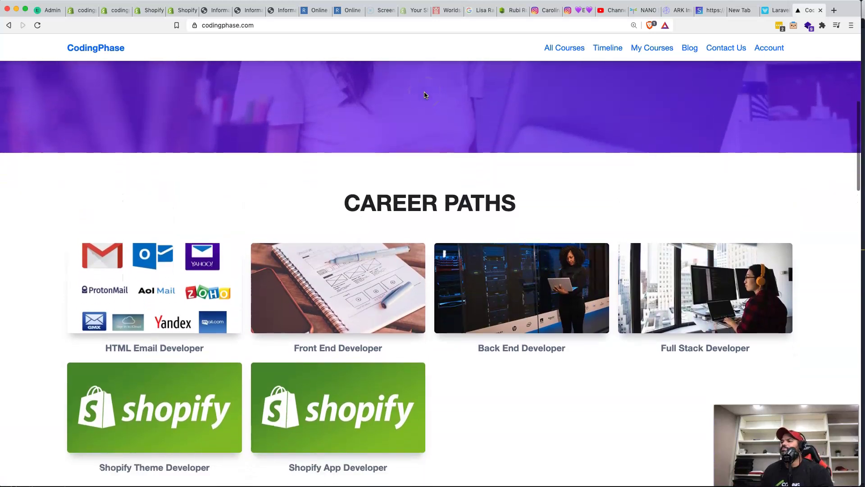
left_click(333, 386)
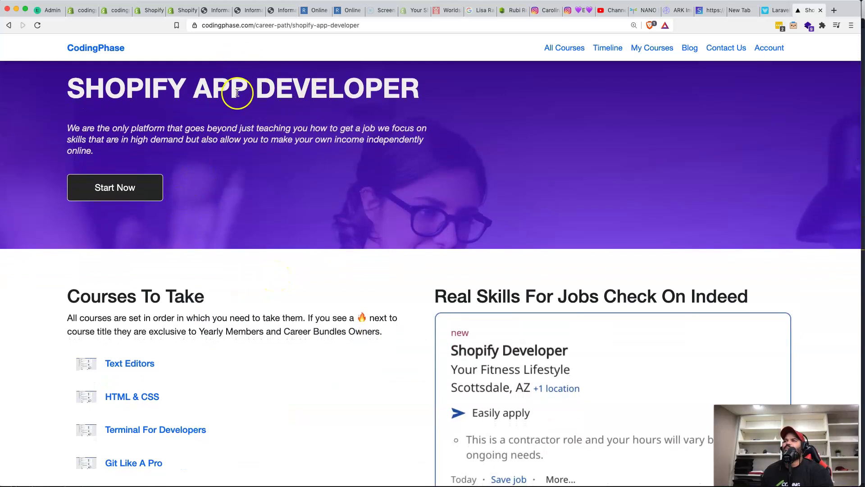
Look through the Shopify App Developer path's Courses To Take list, down to the Advanced Shopify App Development with PHP Laravel course
scroll(237, 93, "down", 3)
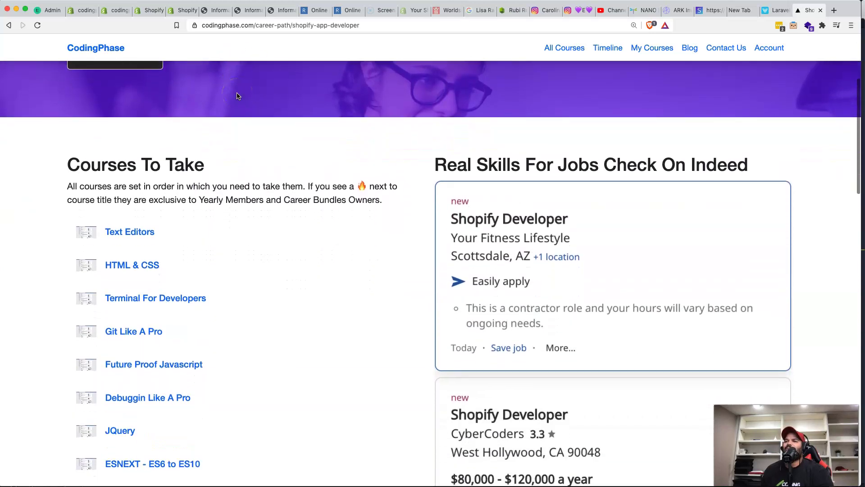
scroll(138, 232, "down", 6)
scroll(147, 188, "down", 2)
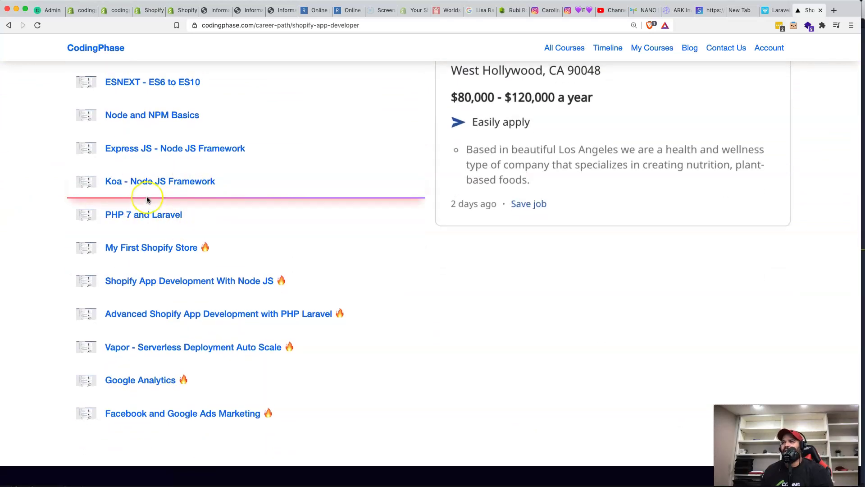
scroll(147, 199, "up", 10)
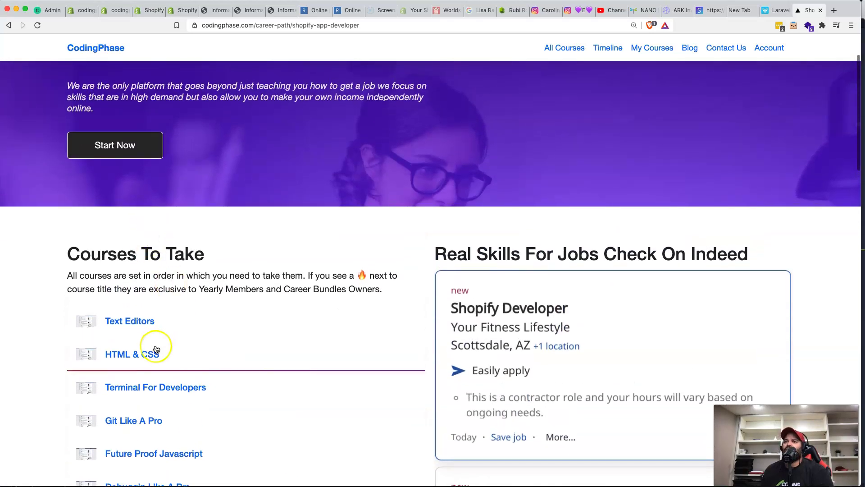
scroll(156, 349, "down", 6)
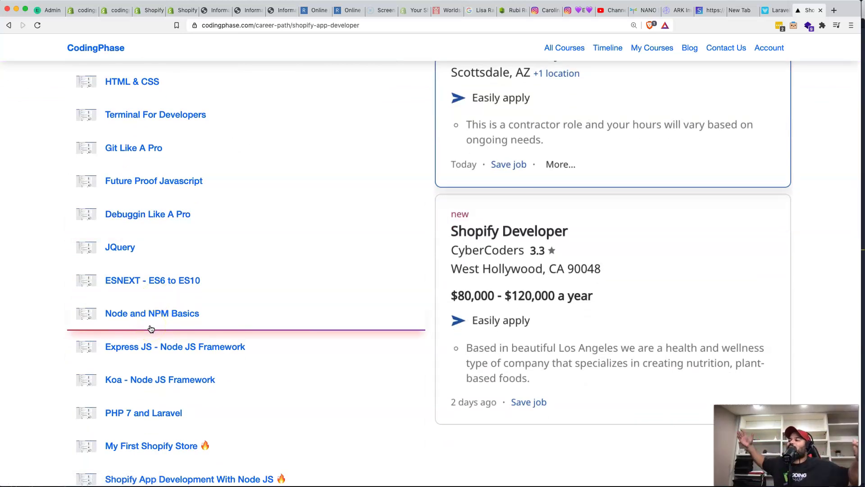
scroll(168, 180, "up", 2)
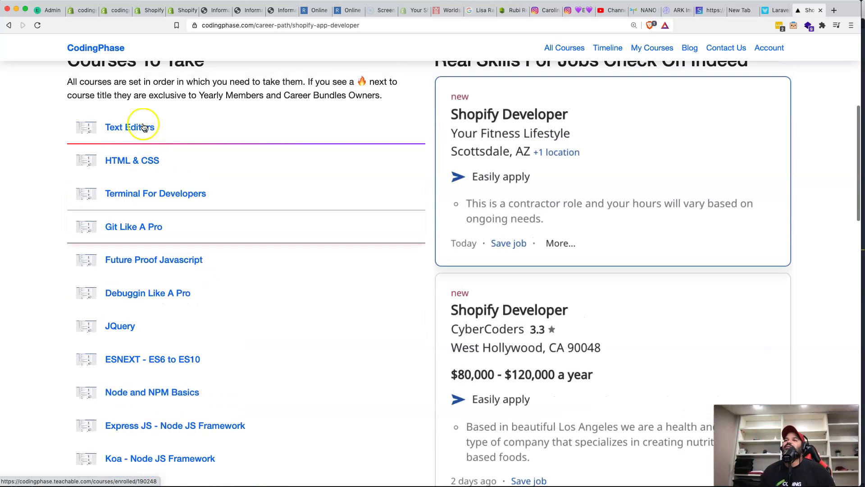
scroll(167, 372, "down", 1)
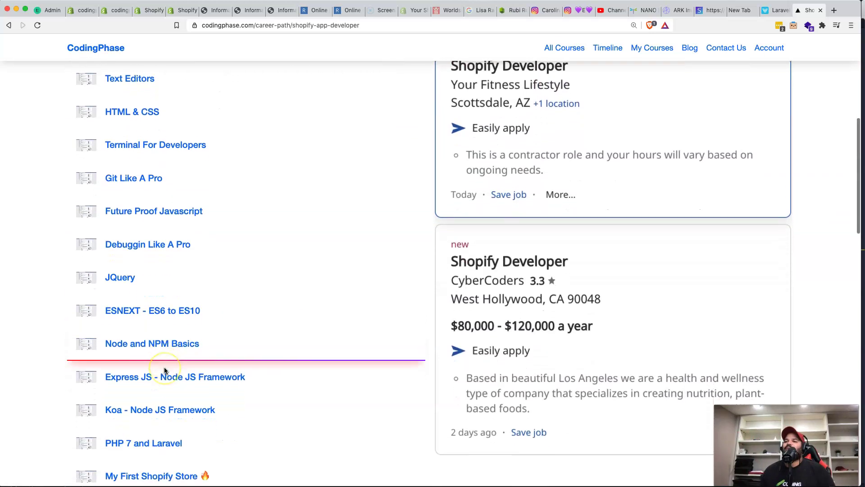
scroll(164, 370, "down", 2)
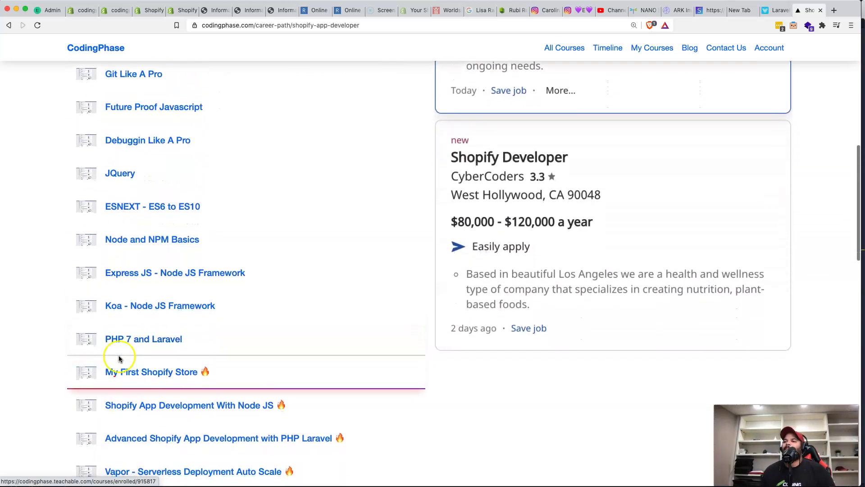
scroll(119, 359, "down", 2)
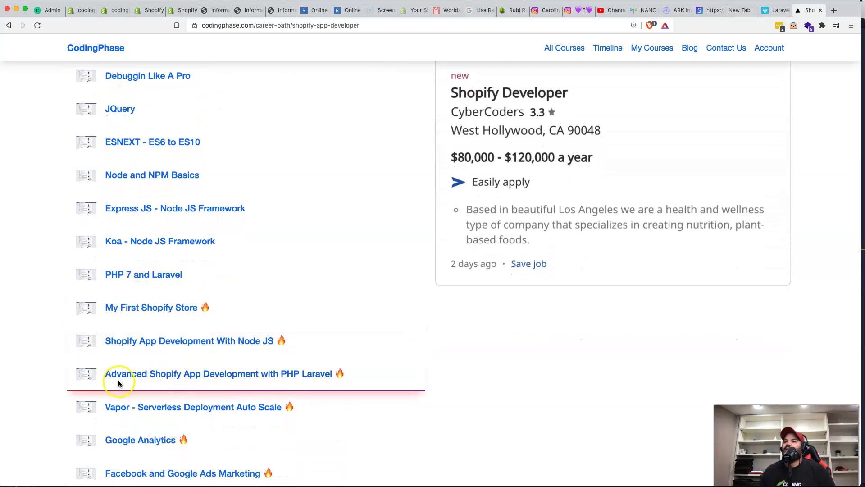
left_click(290, 378)
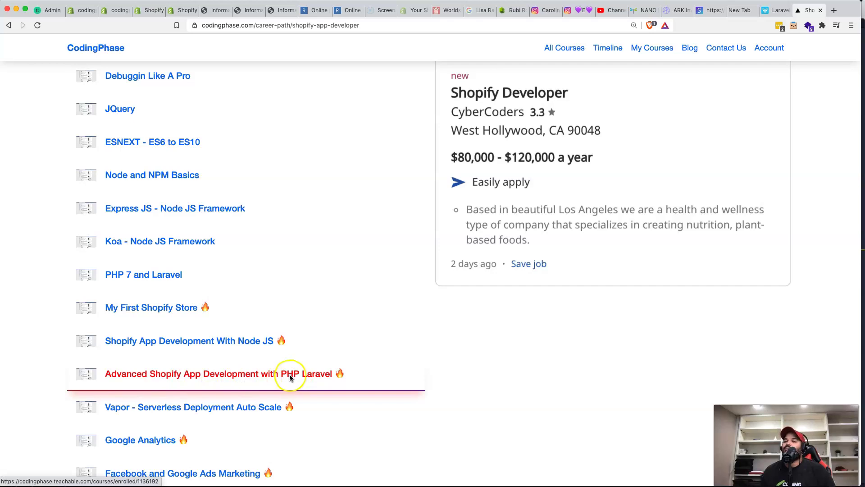